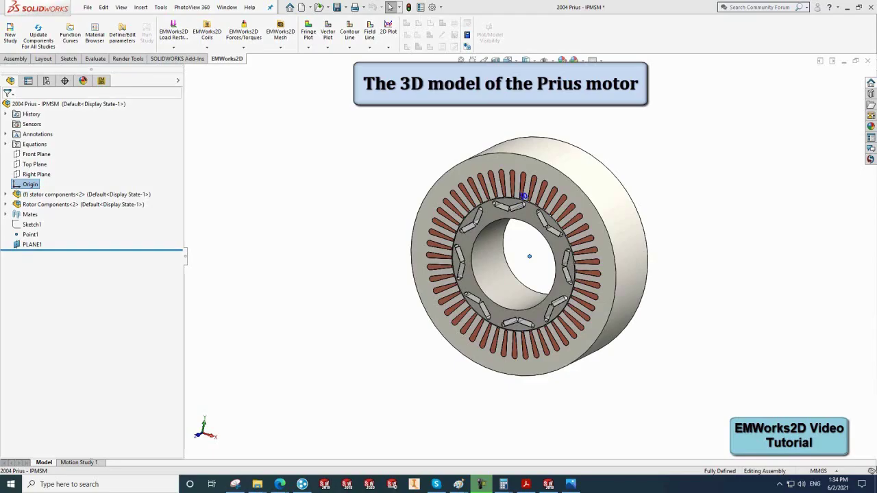
Create Coordinate System1 at the assembly origin, then return to the Front view
{"action": "mouse_move", "coordinate": [687, 376]}
{"action": "middle_mouse_down"}
{"action": "mouse_move", "coordinate": [634, 297]}
{"action": "mouse_move", "coordinate": [632, 335]}
{"action": "mouse_move", "coordinate": [670, 366]}
{"action": "middle_mouse_up"}
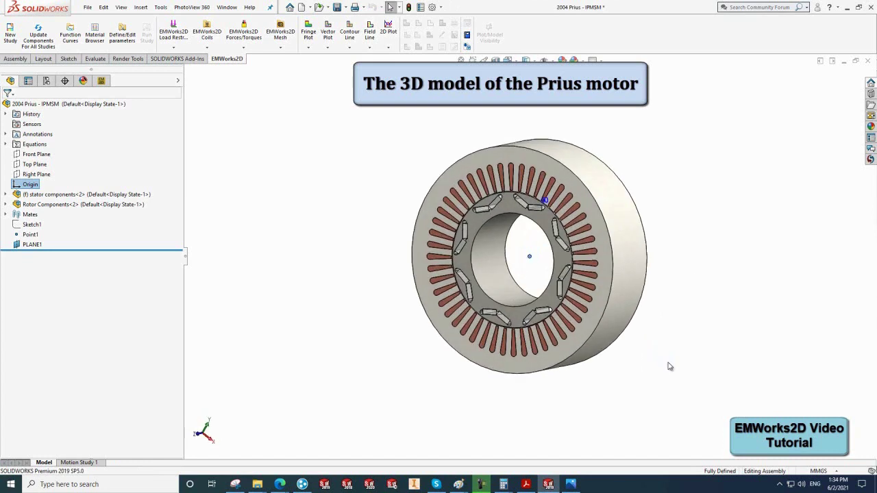
{"action": "left_click", "coordinate": [150, 7]}
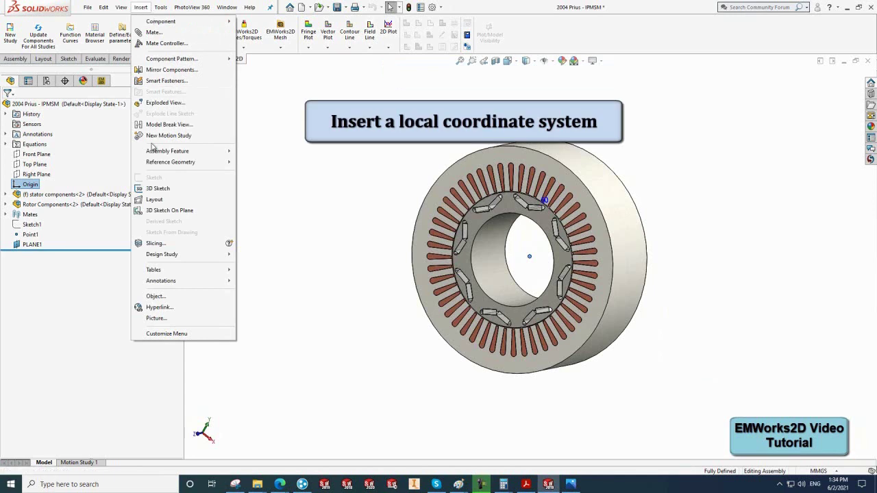
{"action": "mouse_move", "coordinate": [171, 162]}
{"action": "left_click", "coordinate": [248, 183]}
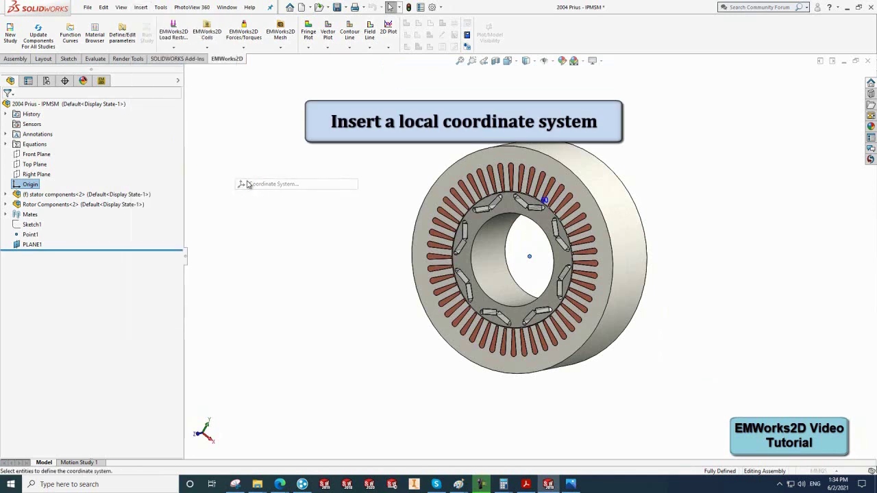
{"action": "left_click", "coordinate": [98, 135]}
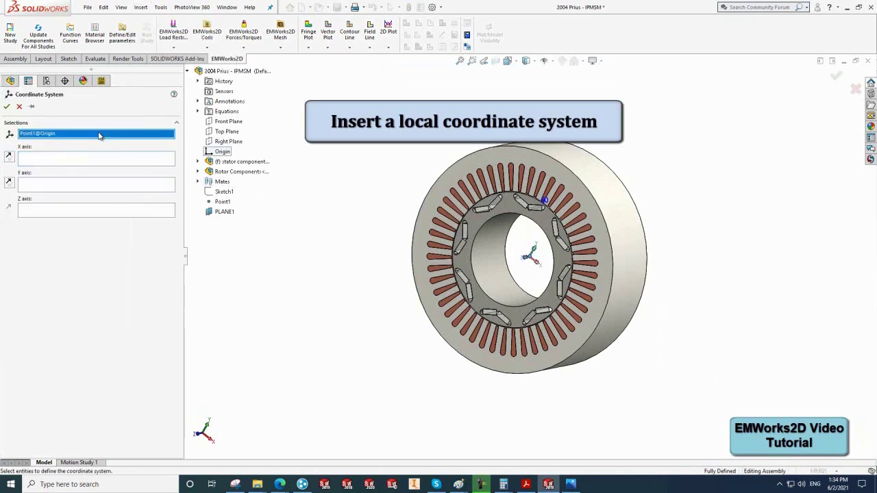
{"action": "left_click", "coordinate": [8, 108]}
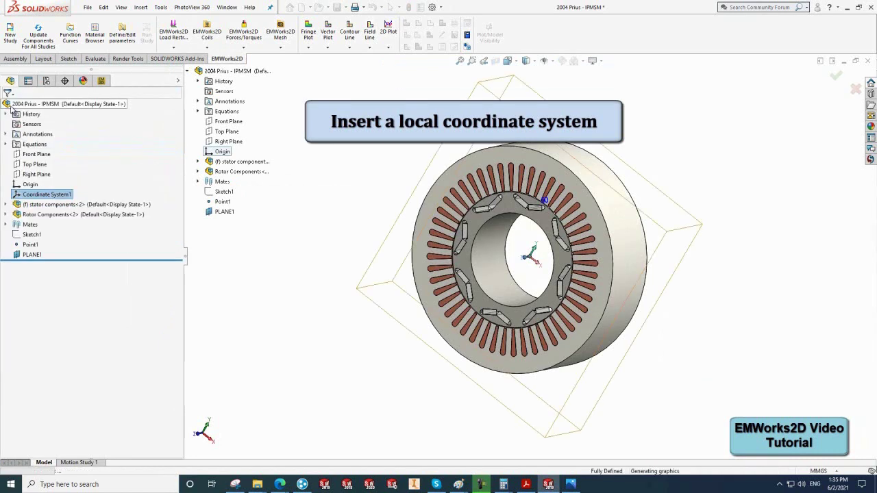
{"action": "middle_click_drag", "start_coordinate": [312, 246], "coordinate": [325, 247]}
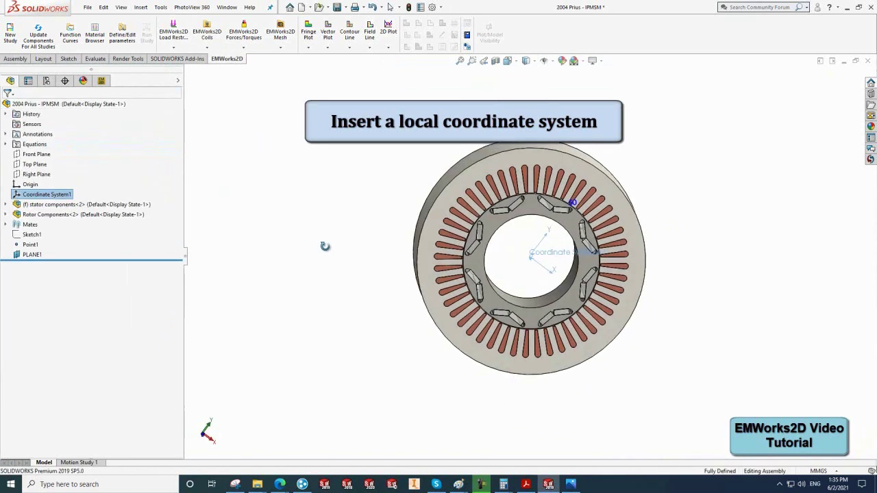
{"action": "key", "text": "ctrl+1"}
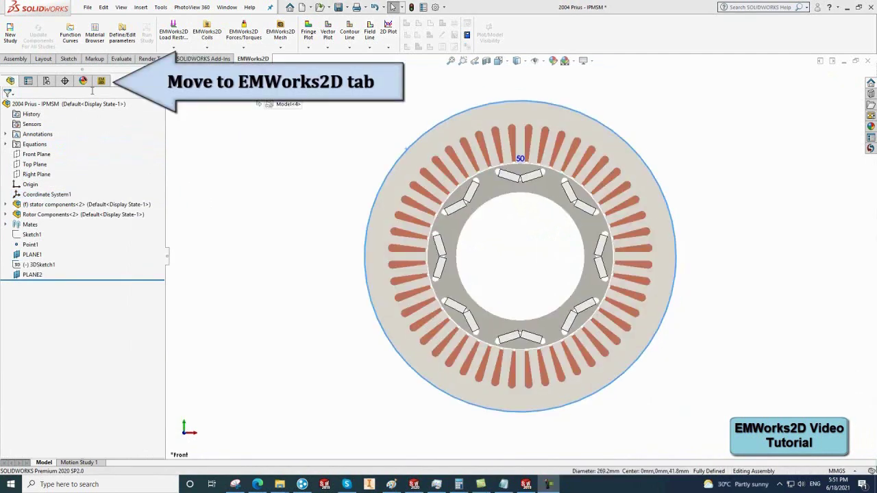
Run a planar EMWorks2D 2D Simplification of the 2004 Prius - IPMSM project using Coordinate System1
{"action": "left_click", "coordinate": [100, 83]}
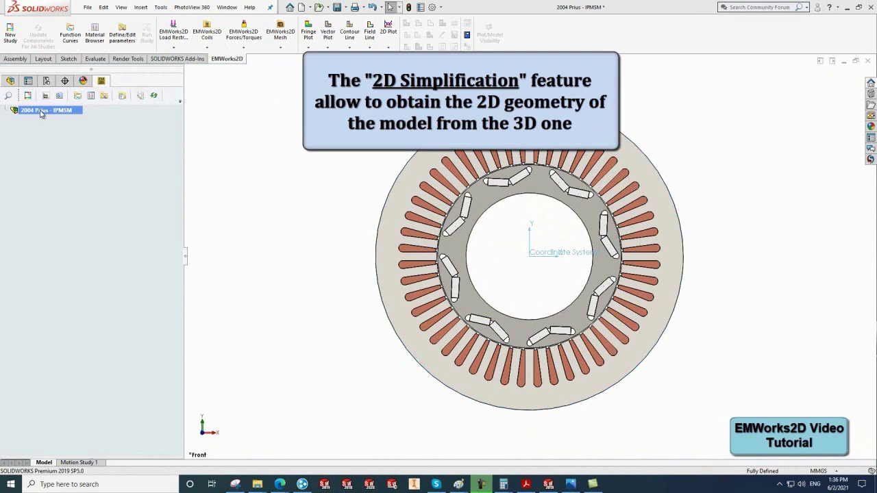
{"action": "right_click", "coordinate": [40, 114]}
{"action": "left_click", "coordinate": [49, 135]}
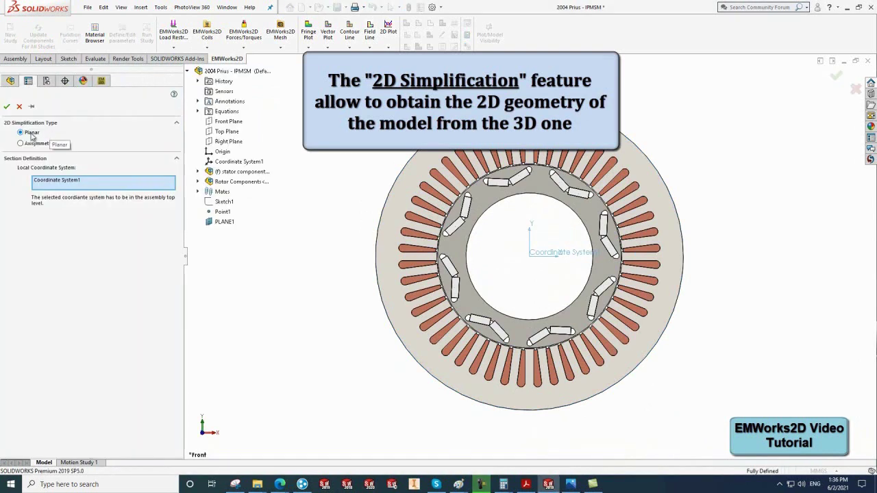
{"action": "left_click", "coordinate": [47, 181]}
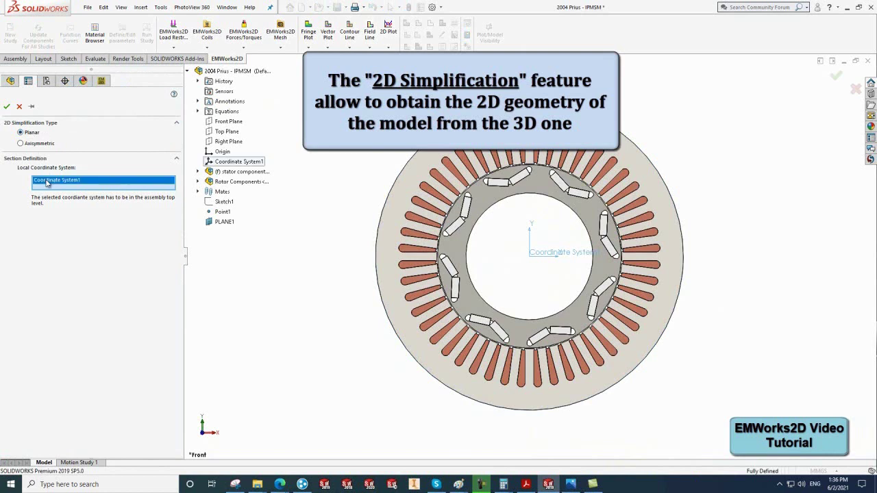
{"action": "left_click", "coordinate": [6, 108]}
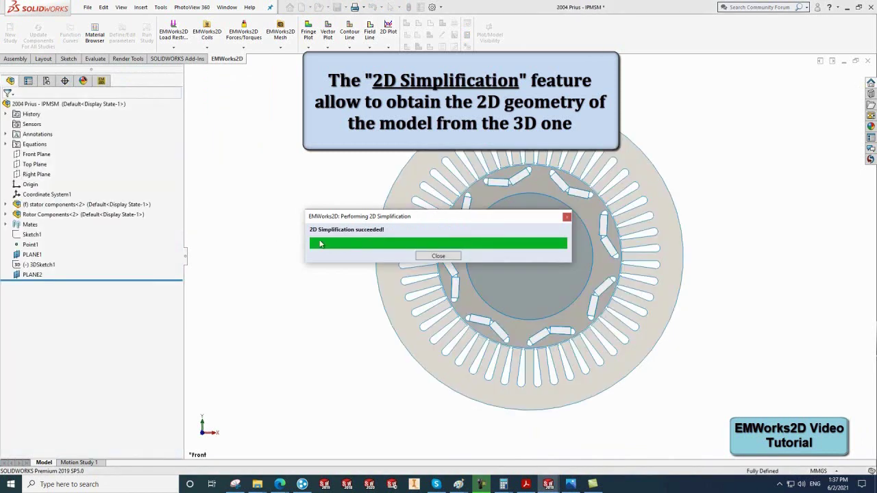
{"action": "left_click", "coordinate": [438, 256]}
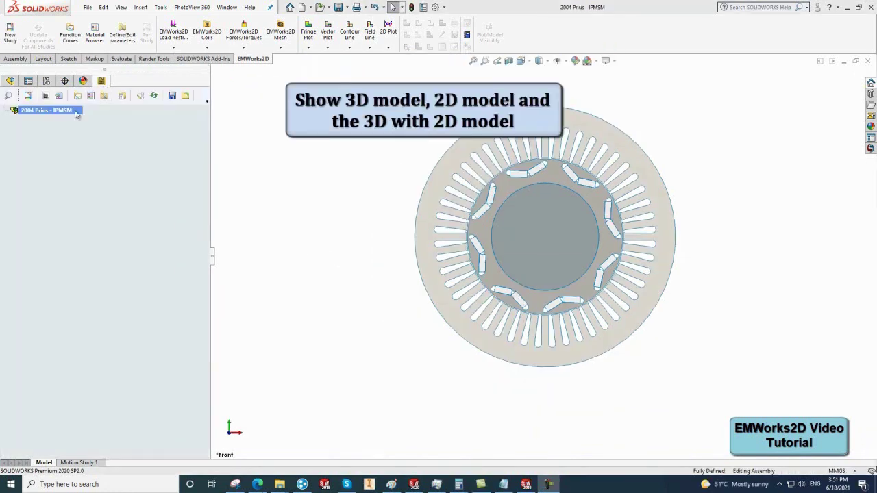
Display the motor as 3D geometry, then as combined 3D and 2D geometry
{"action": "right_click", "coordinate": [77, 114]}
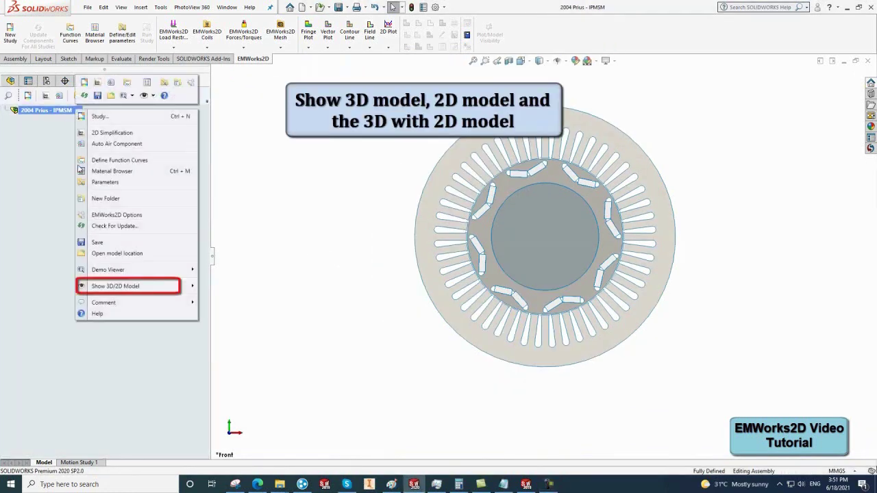
{"action": "mouse_move", "coordinate": [115, 286]}
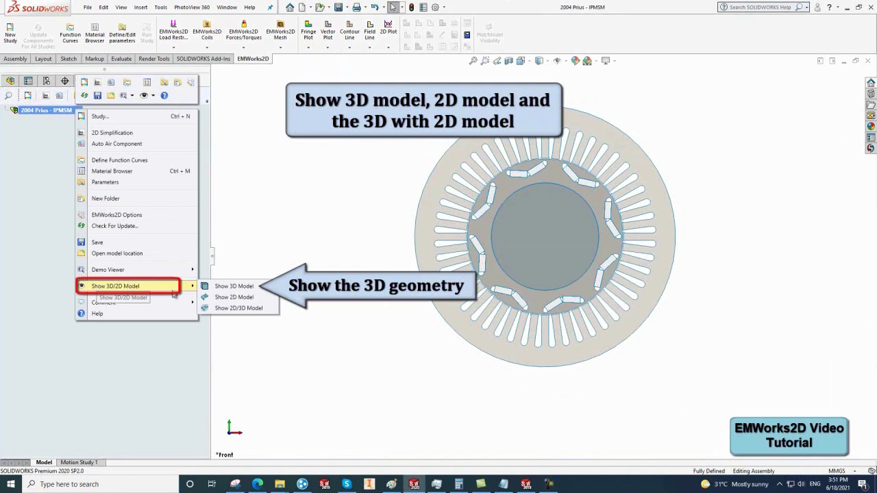
{"action": "left_click", "coordinate": [226, 286]}
{"action": "mouse_move", "coordinate": [404, 313]}
{"action": "middle_mouse_down"}
{"action": "mouse_move", "coordinate": [486, 354]}
{"action": "mouse_move", "coordinate": [344, 349]}
{"action": "mouse_move", "coordinate": [377, 333]}
{"action": "middle_mouse_up"}
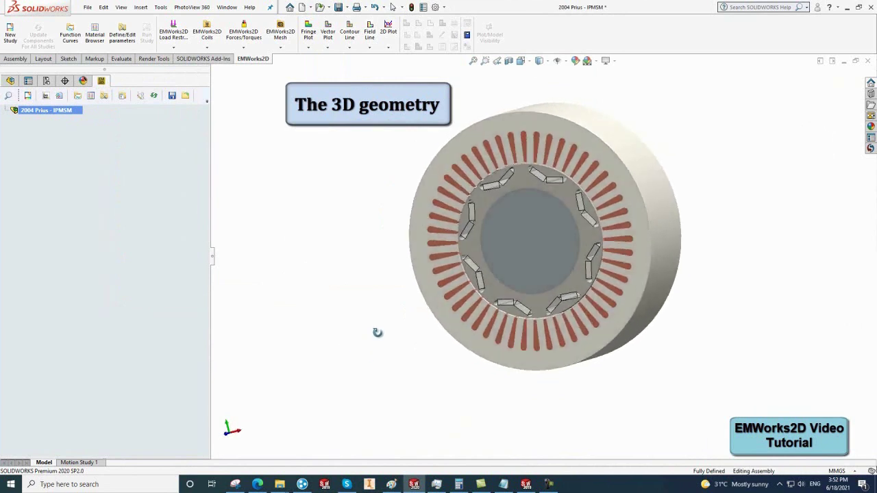
{"action": "right_click", "coordinate": [45, 117]}
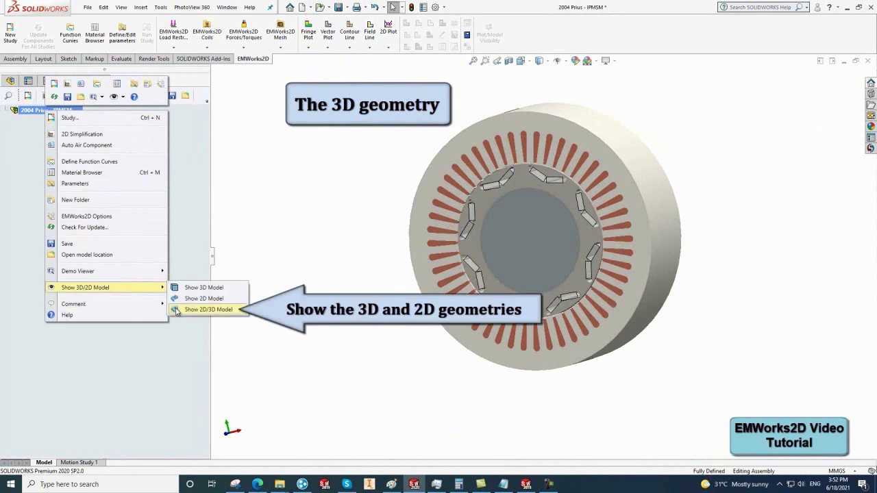
{"action": "mouse_move", "coordinate": [85, 287]}
{"action": "left_click", "coordinate": [218, 312]}
{"action": "mouse_move", "coordinate": [377, 319]}
{"action": "middle_mouse_down"}
{"action": "mouse_move", "coordinate": [278, 349]}
{"action": "mouse_move", "coordinate": [408, 313]}
{"action": "middle_mouse_up"}
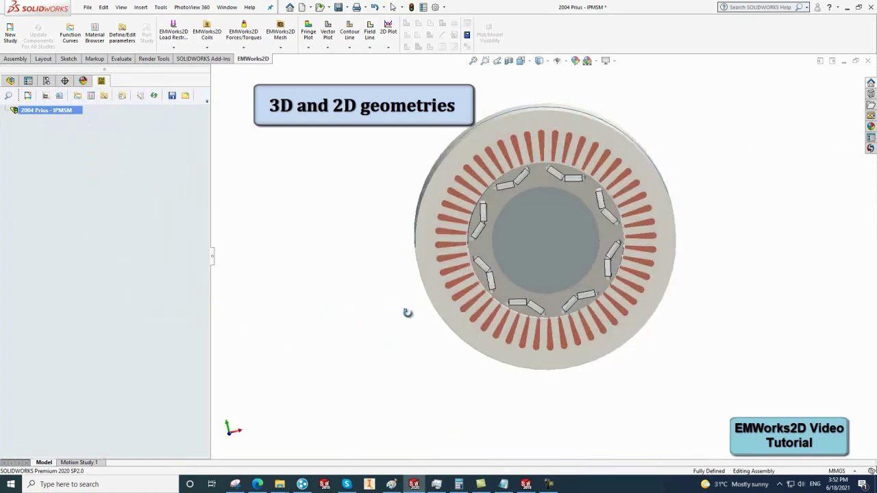
Show only the flat 2D geometry and return to the Front view
{"action": "right_click", "coordinate": [68, 117]}
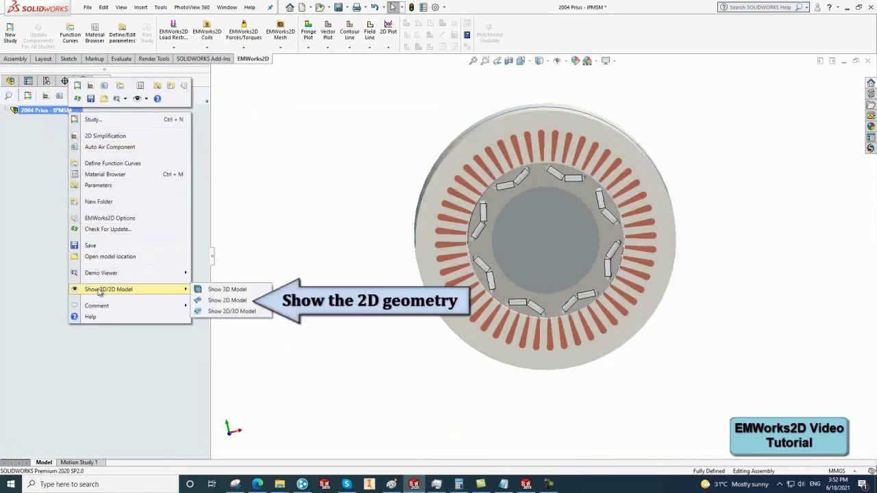
{"action": "left_click", "coordinate": [203, 302]}
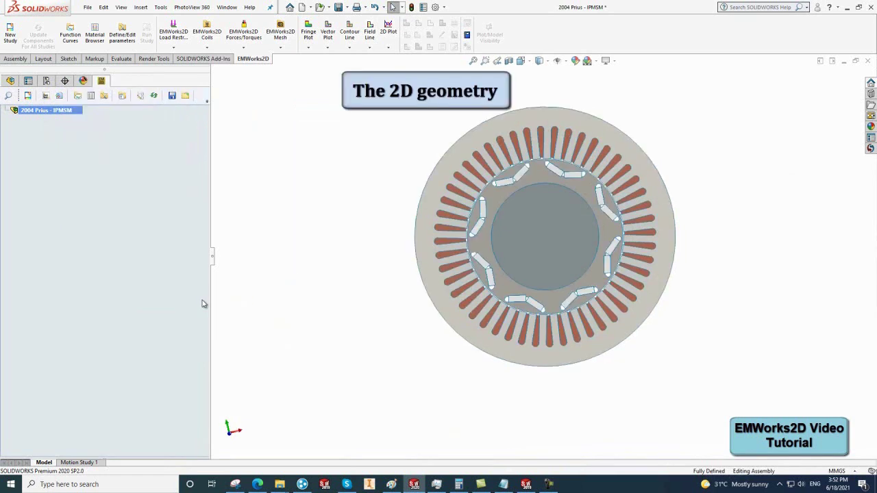
{"action": "middle_click_drag", "start_coordinate": [316, 320], "coordinate": [288, 335]}
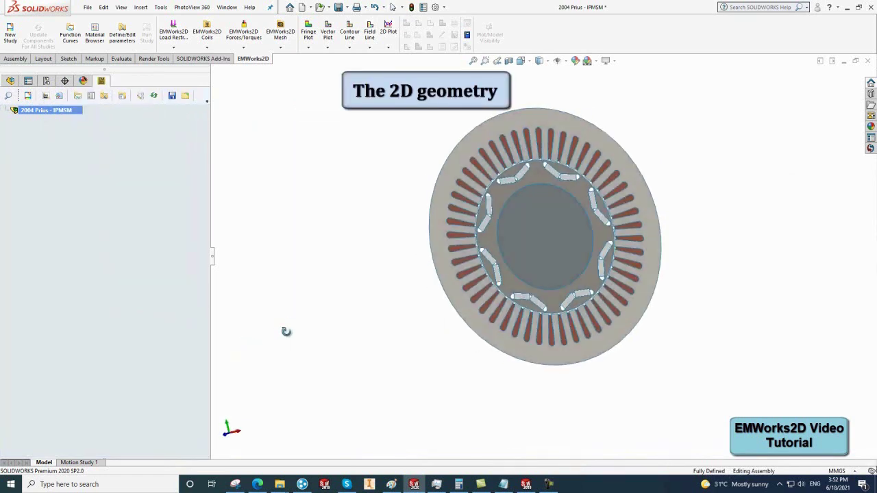
{"action": "key", "text": "ctrl+1"}
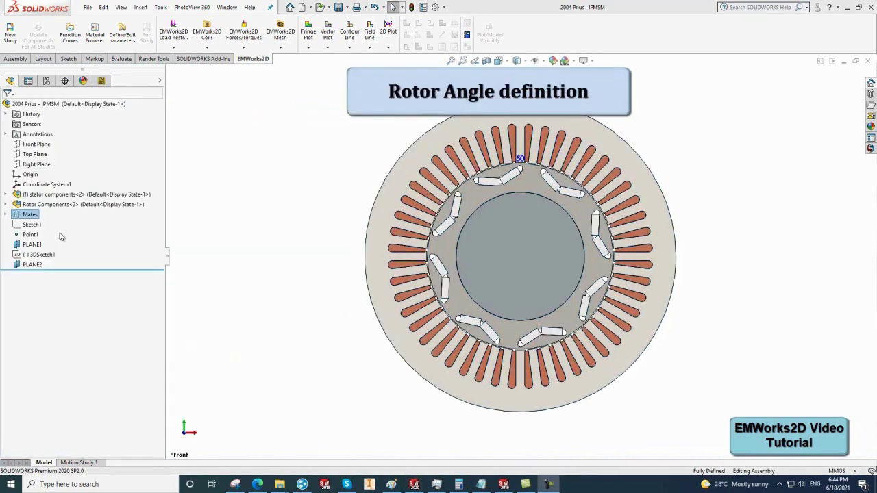
Link the Angle3 mate's 30 degree dimension to a new global variable "Rotor Angle"
{"action": "left_click", "coordinate": [7, 216]}
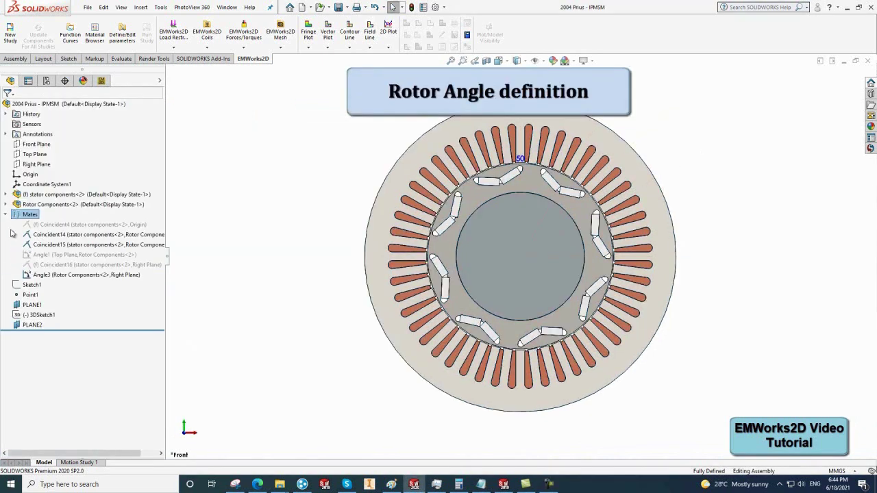
{"action": "left_click", "coordinate": [31, 275]}
{"action": "scroll", "coordinate": [521, 178], "scroll_direction": "up", "scroll_amount": 5}
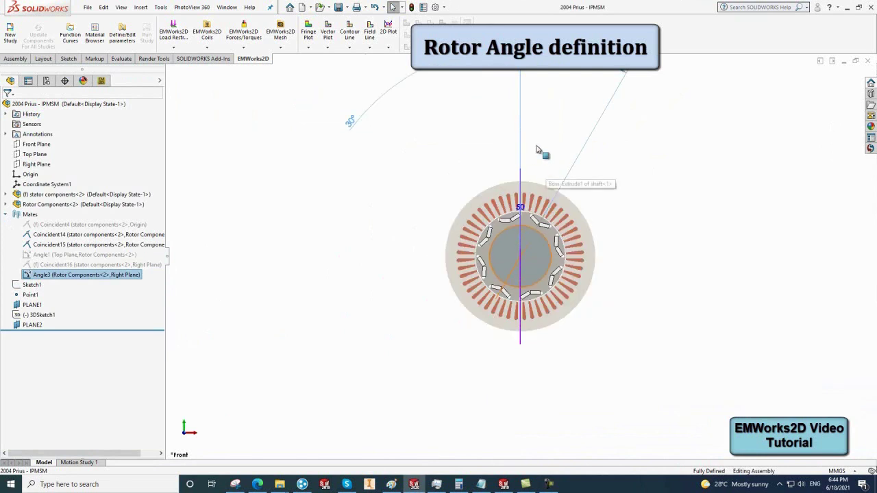
{"action": "double_click", "coordinate": [351, 122]}
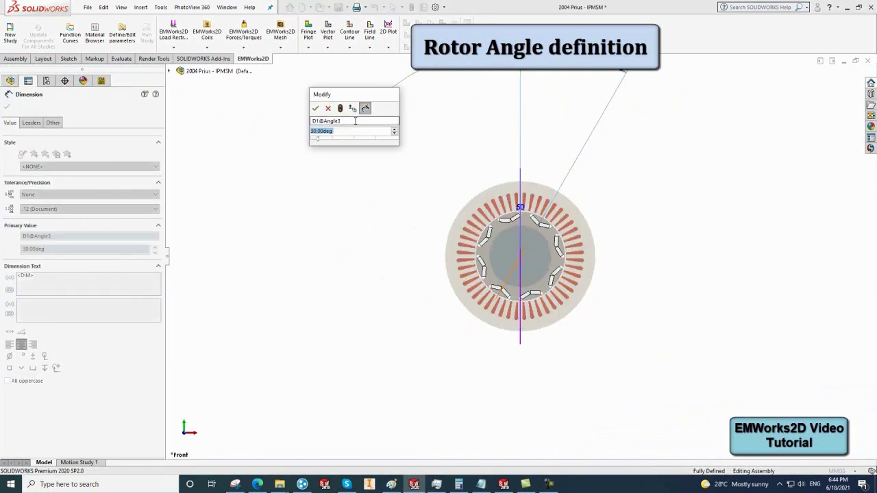
{"action": "type", "text": "=\"Rotor A"}
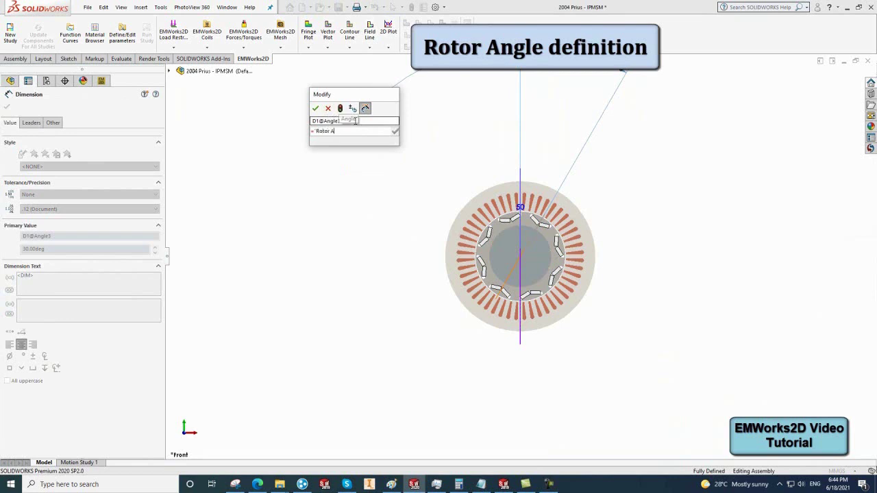
{"action": "type", "text": "\""}
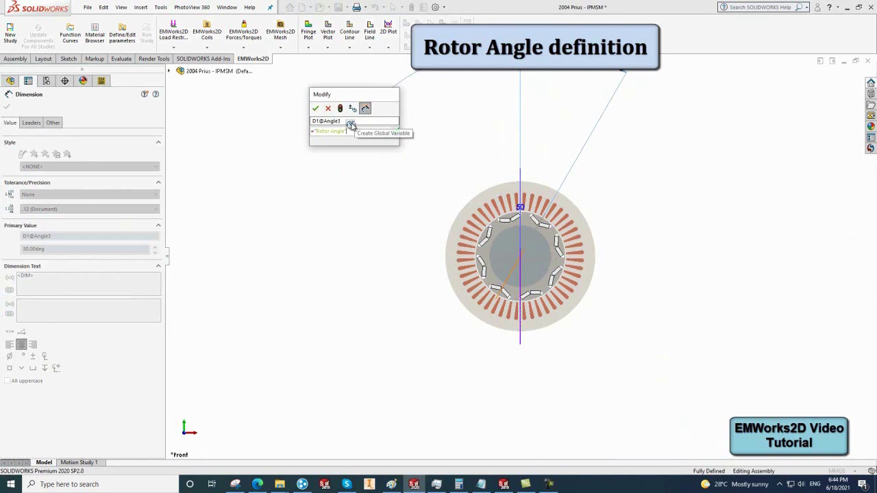
{"action": "left_click", "coordinate": [350, 124]}
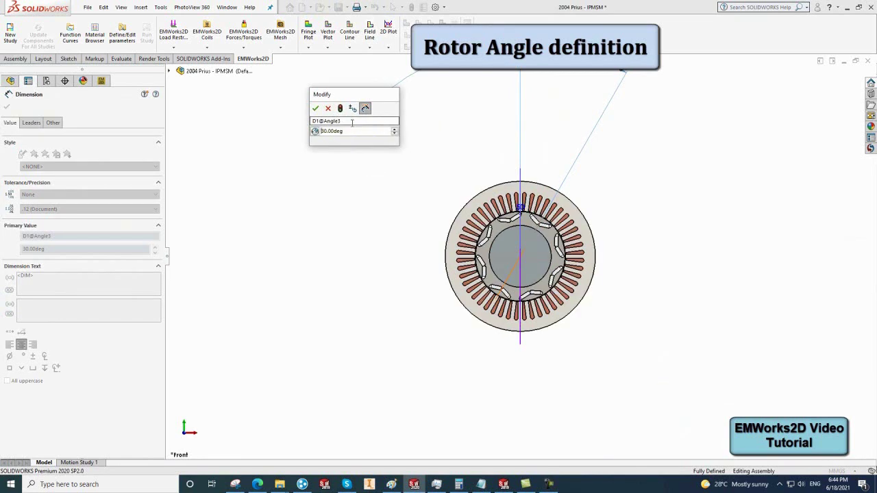
{"action": "left_click", "coordinate": [316, 109]}
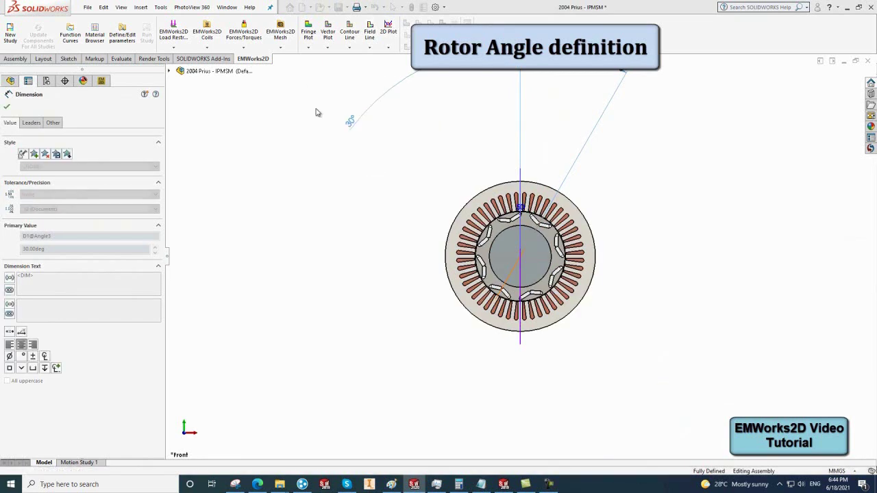
{"action": "left_click", "coordinate": [7, 108]}
Confirm Rotor Angle = 30deg in the Equations manager and close it
{"action": "left_click", "coordinate": [6, 144]}
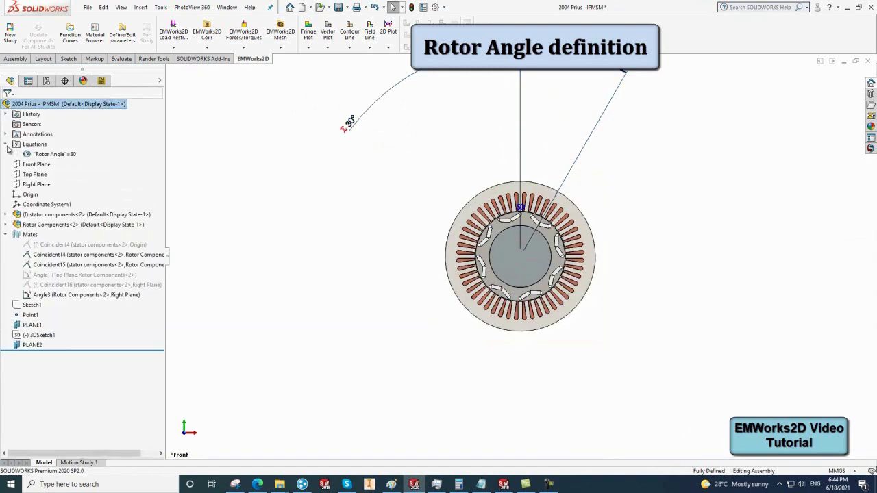
{"action": "right_click", "coordinate": [27, 148]}
{"action": "left_click", "coordinate": [33, 149]}
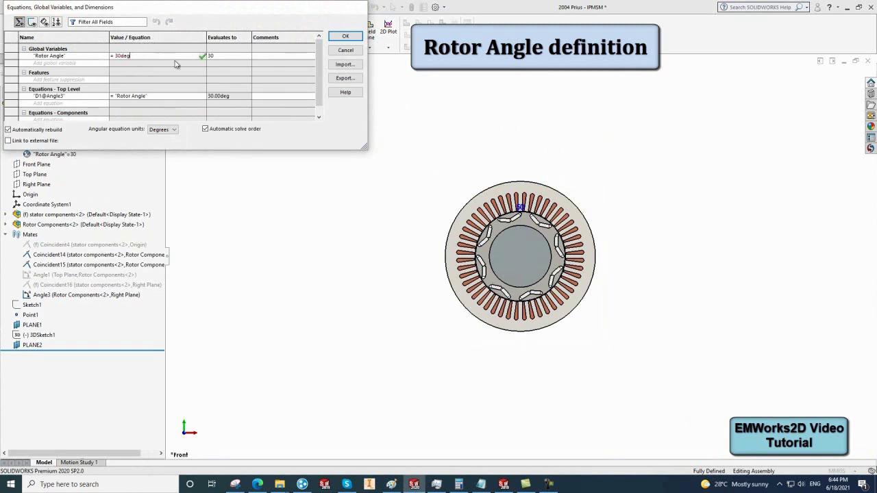
{"action": "key", "text": "Return"}
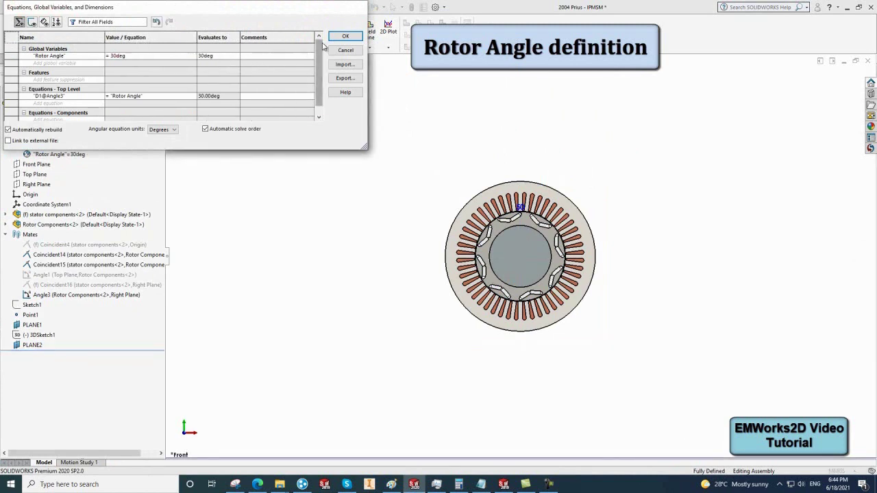
{"action": "left_click", "coordinate": [334, 40]}
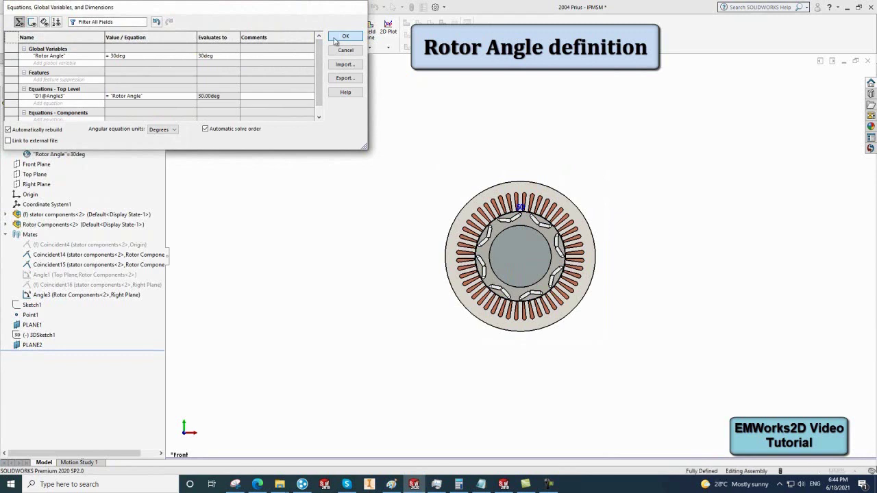
{"action": "left_click", "coordinate": [334, 39]}
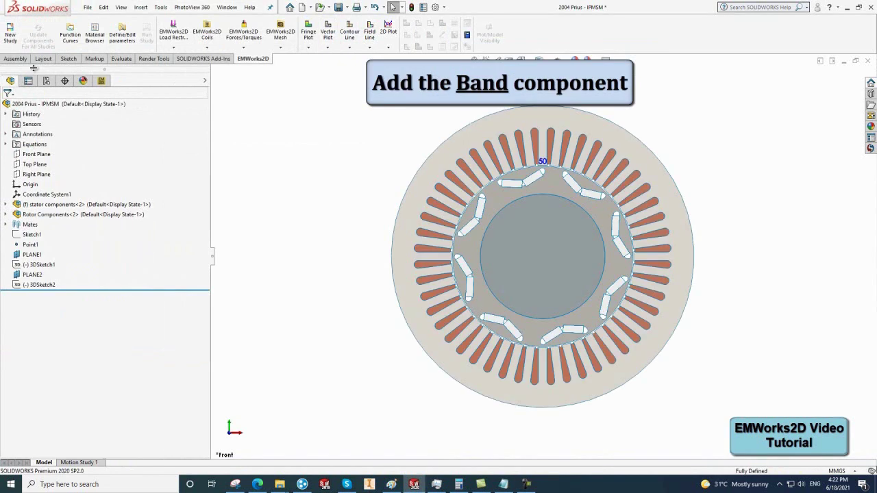
Insert a new part on the Front plane and rename it Band
{"action": "left_click", "coordinate": [140, 7]}
{"action": "mouse_move", "coordinate": [161, 21]}
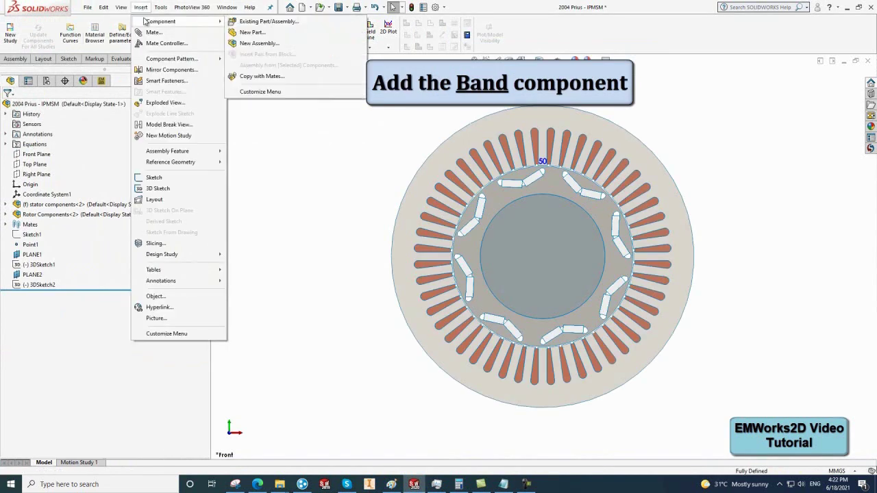
{"action": "left_click", "coordinate": [233, 33]}
{"action": "left_click", "coordinate": [341, 267]}
{"action": "left_click", "coordinate": [65, 230]}
{"action": "left_click", "coordinate": [65, 231]}
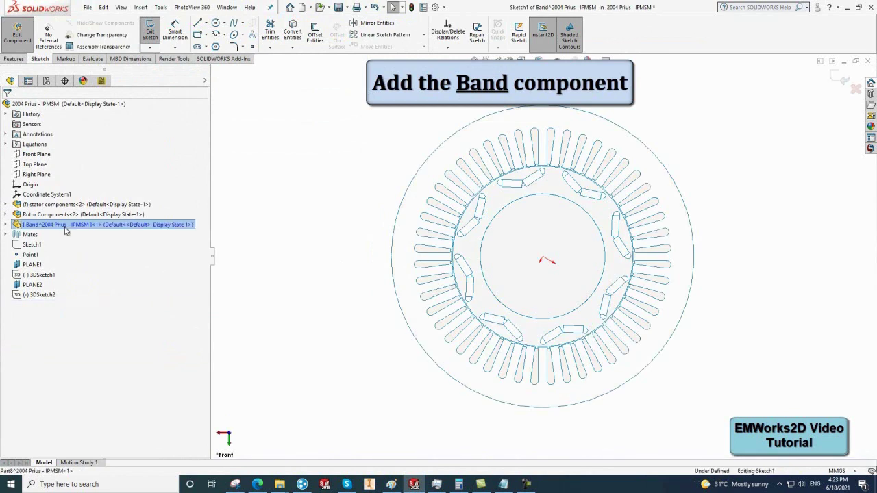
{"action": "left_click", "coordinate": [6, 224]}
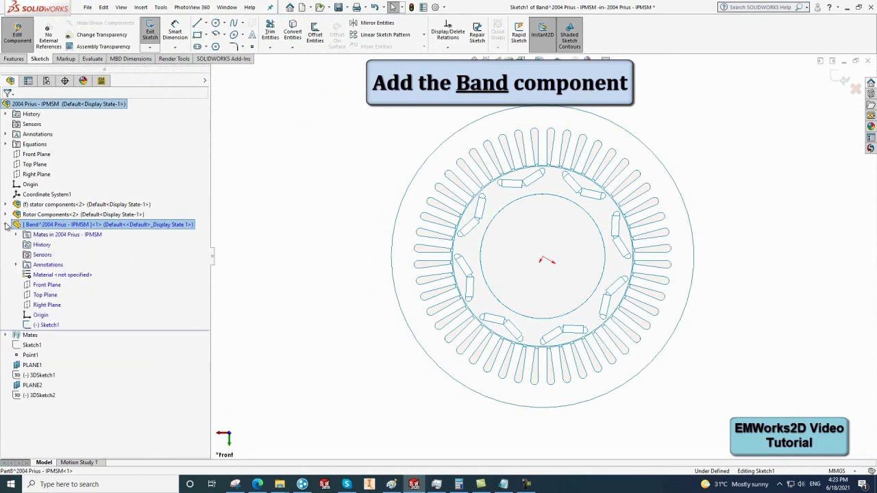
Sketch a centre-radius circle from the rotor centre out to the air-gap edge
{"action": "left_click", "coordinate": [225, 24]}
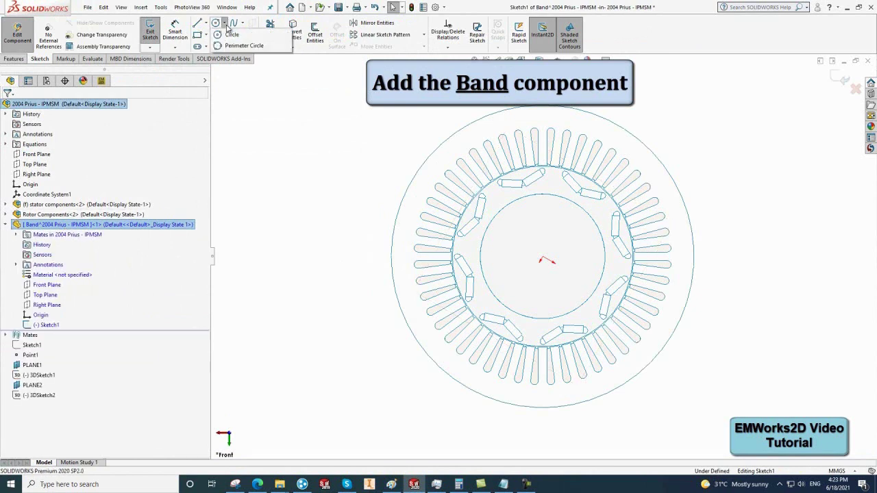
{"action": "left_click", "coordinate": [229, 36]}
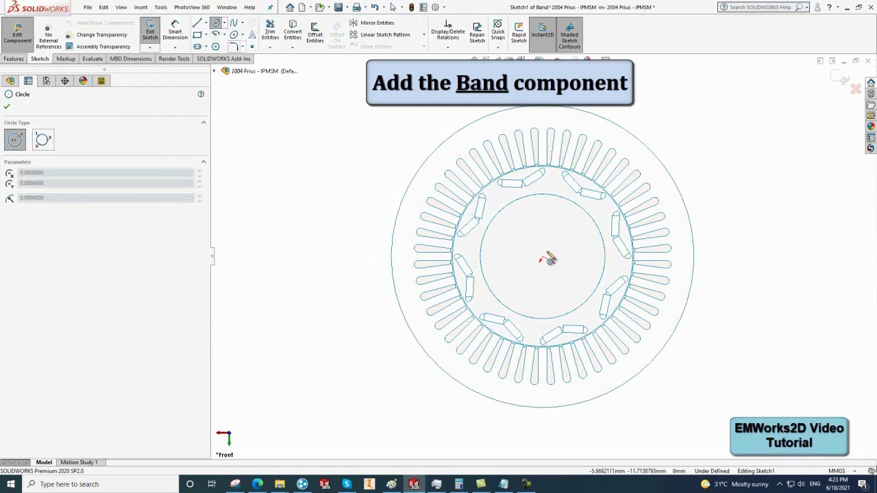
{"action": "scroll", "coordinate": [588, 249], "scroll_direction": "down", "scroll_amount": 2}
{"action": "scroll", "coordinate": [588, 250], "scroll_direction": "down", "scroll_amount": 2}
{"action": "scroll", "coordinate": [586, 248], "scroll_direction": "down", "scroll_amount": 1}
{"action": "scroll", "coordinate": [581, 248], "scroll_direction": "down", "scroll_amount": 2}
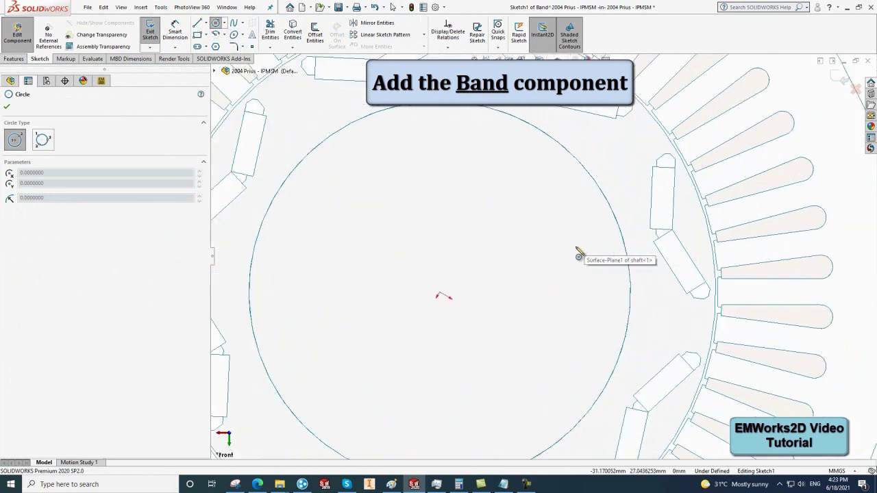
{"action": "left_click", "coordinate": [439, 293]}
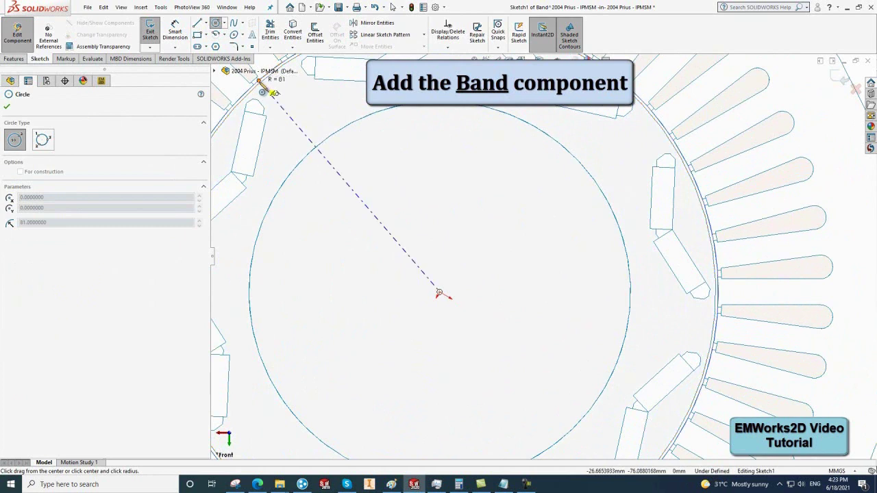
{"action": "scroll", "coordinate": [262, 94], "scroll_direction": "down", "scroll_amount": 2}
{"action": "scroll", "coordinate": [304, 121], "scroll_direction": "down", "scroll_amount": 2}
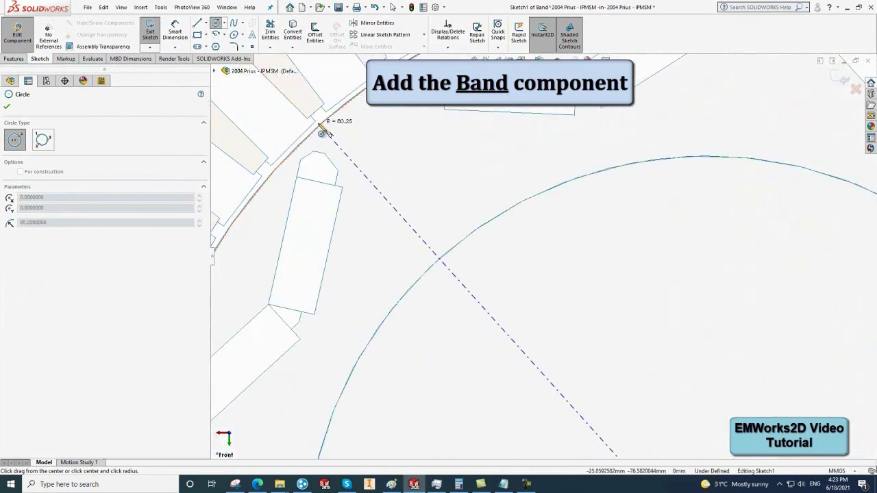
{"action": "scroll", "coordinate": [322, 132], "scroll_direction": "down", "scroll_amount": 2}
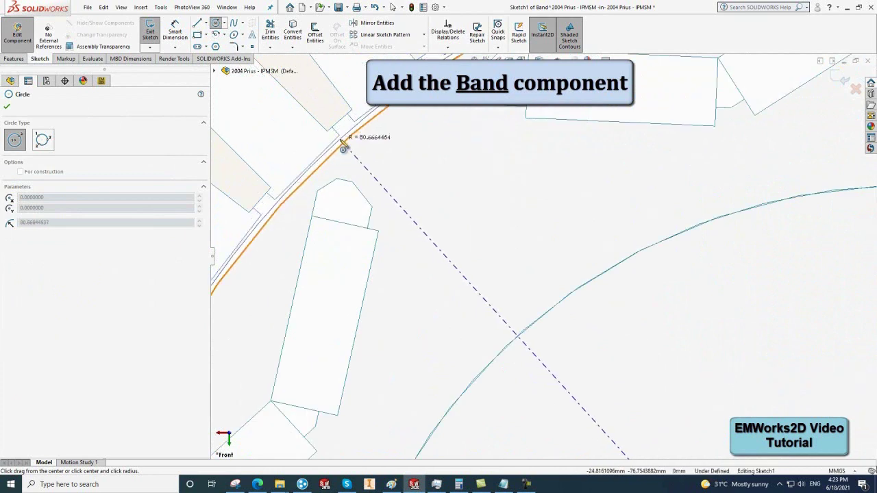
{"action": "left_click", "coordinate": [343, 146]}
{"action": "key", "text": "Escape"}
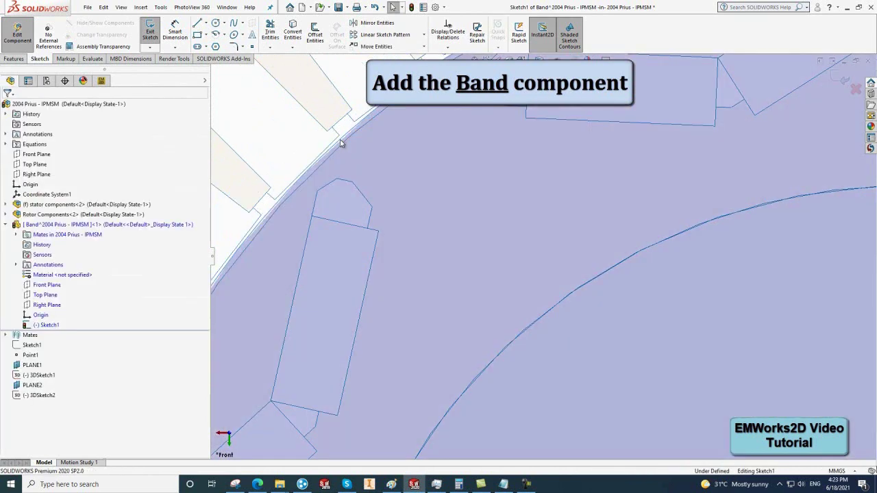
Dimension the circle to 161.25 mm diameter and exit the Band sketch
{"action": "left_click", "coordinate": [175, 34]}
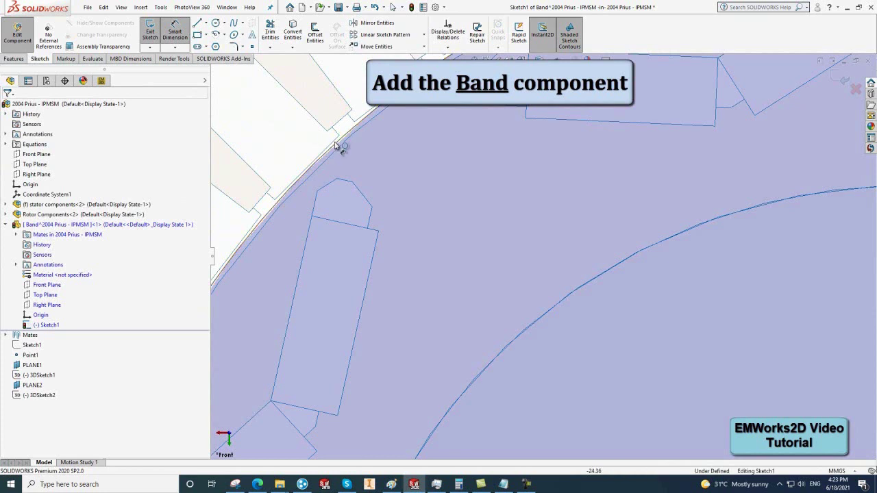
{"action": "left_click", "coordinate": [339, 144]}
{"action": "left_click", "coordinate": [362, 165]}
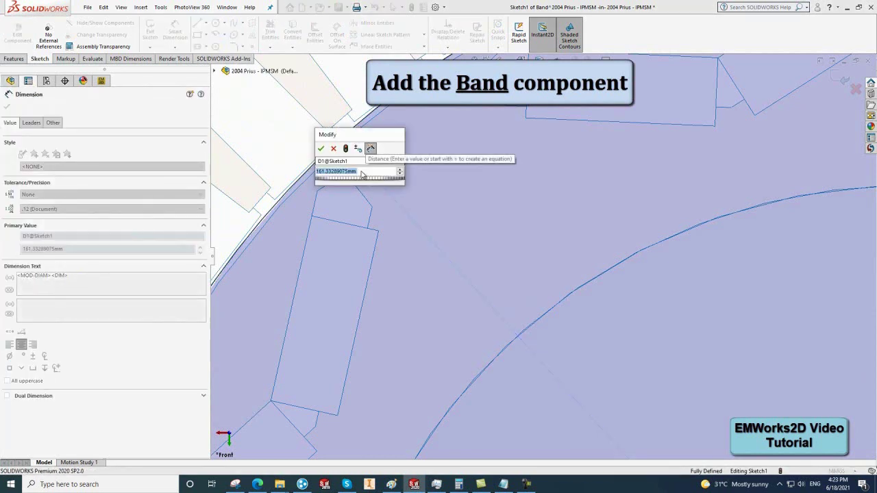
{"action": "type", "text": "161.25"}
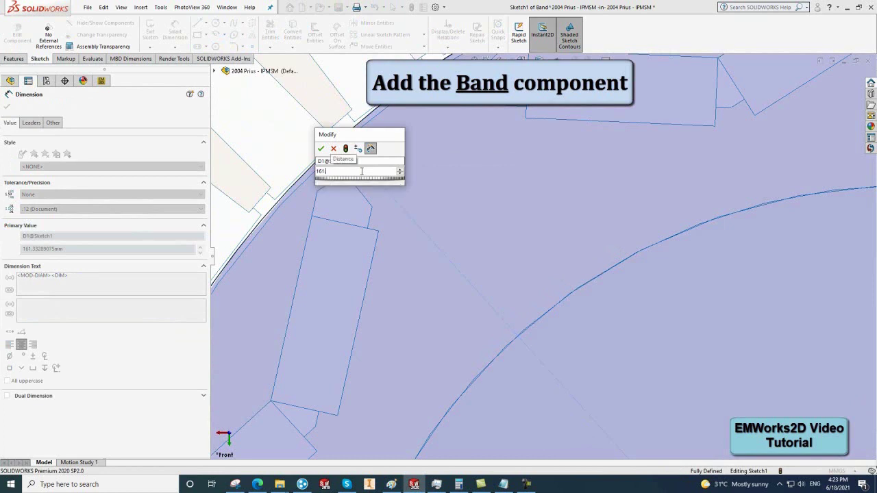
{"action": "key", "text": "Return"}
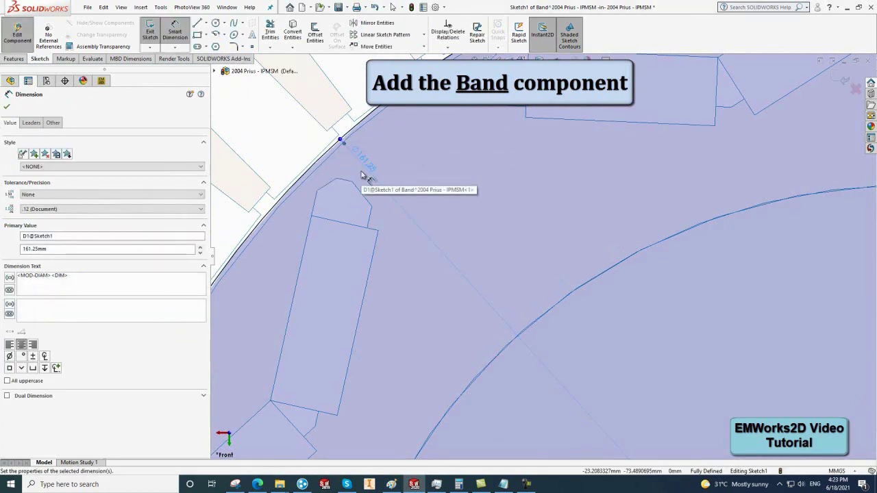
{"action": "key", "text": "Escape"}
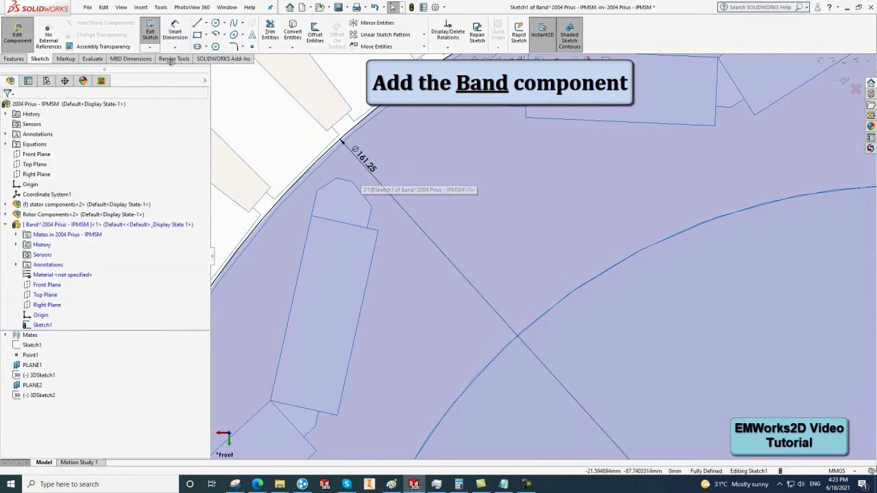
{"action": "left_click", "coordinate": [151, 42]}
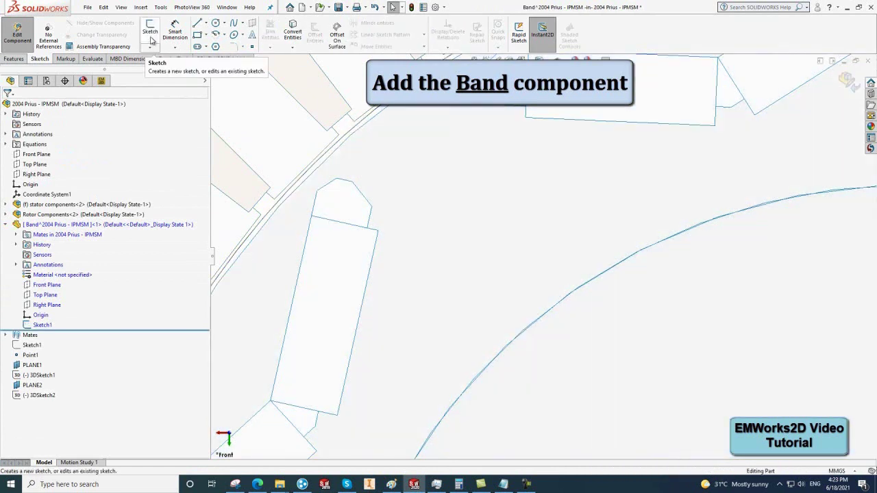
Create a planar surface from the Band's Sketch1
{"action": "left_click", "coordinate": [141, 9]}
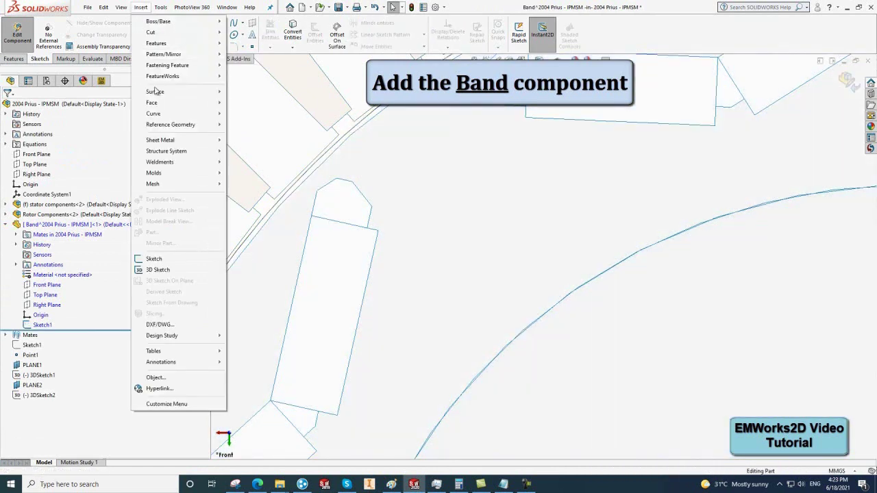
{"action": "mouse_move", "coordinate": [155, 92]}
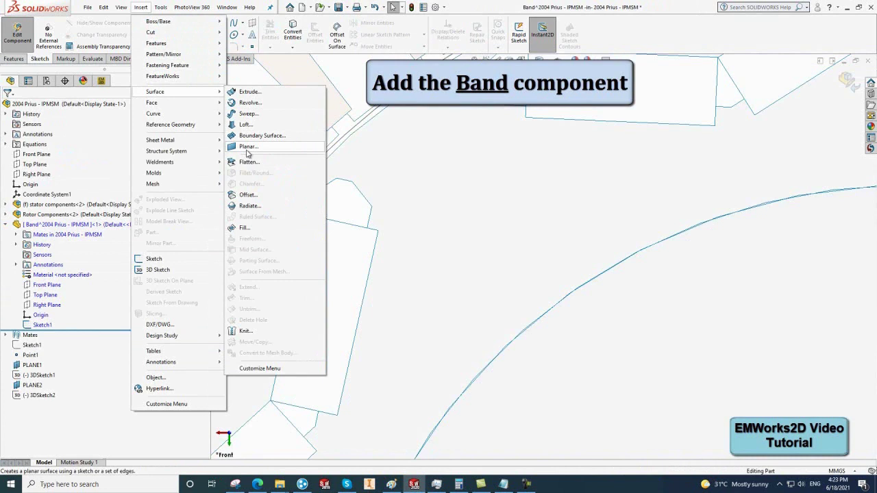
{"action": "left_click", "coordinate": [248, 148]}
{"action": "scroll", "coordinate": [489, 299], "scroll_direction": "up", "scroll_amount": 2}
{"action": "scroll", "coordinate": [497, 306], "scroll_direction": "up", "scroll_amount": 2}
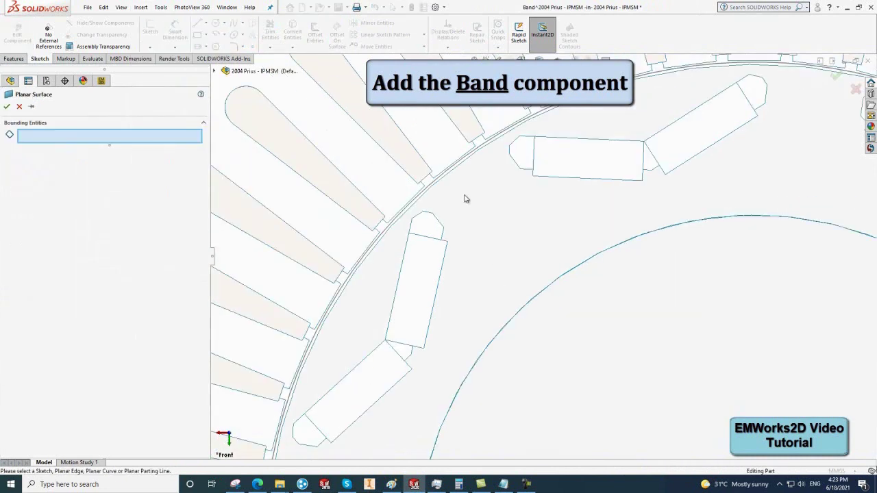
{"action": "left_click", "coordinate": [451, 173]}
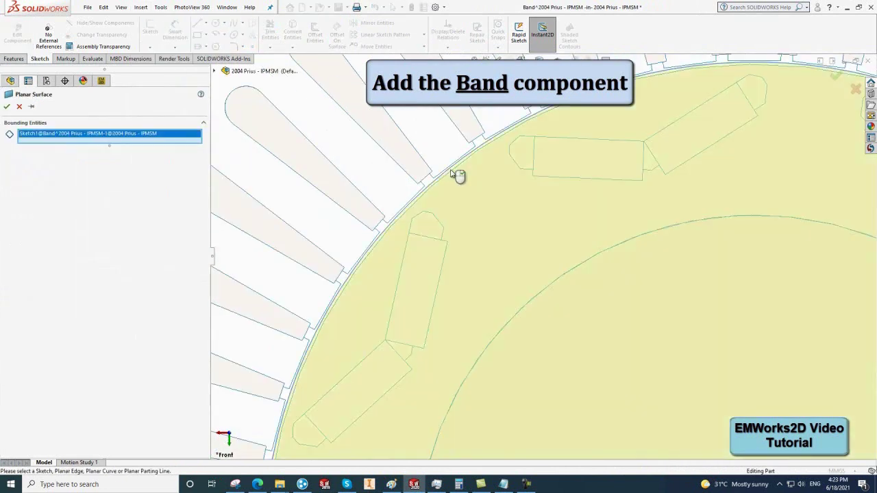
{"action": "left_click", "coordinate": [7, 108]}
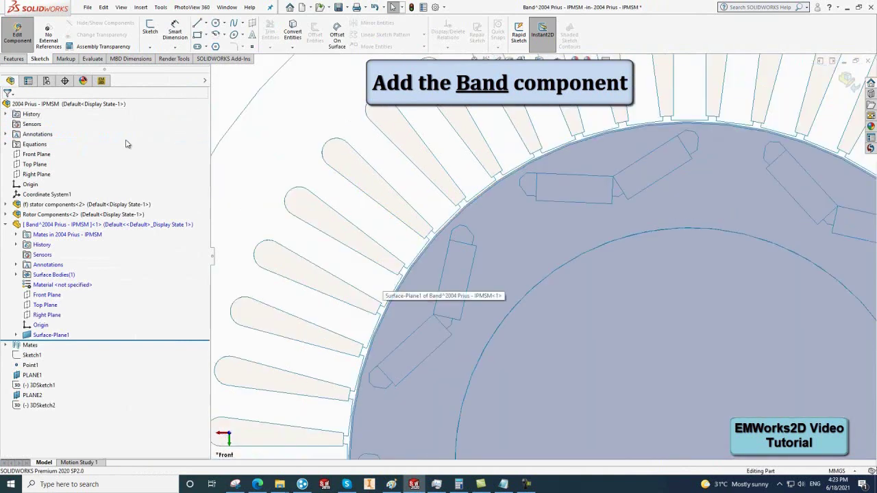
Return to the assembly and make the Band component transparent
{"action": "left_click", "coordinate": [24, 44]}
{"action": "scroll", "coordinate": [407, 294], "scroll_direction": "up", "scroll_amount": 2}
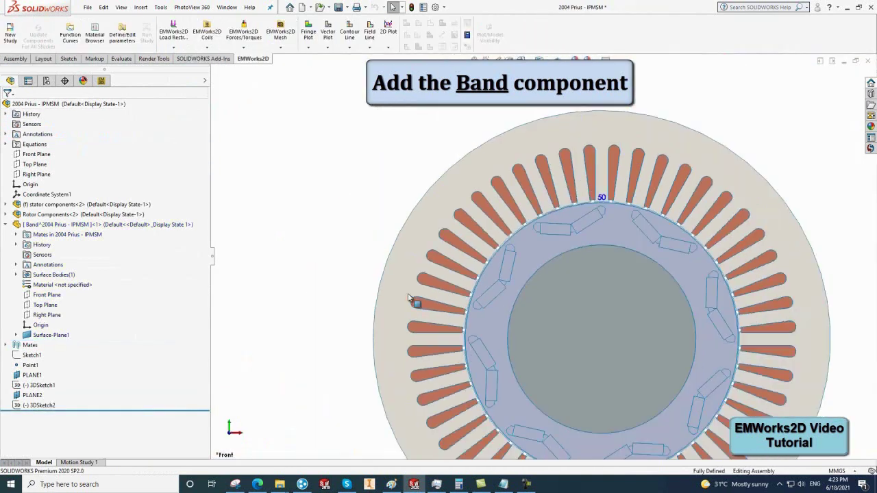
{"action": "scroll", "coordinate": [351, 287], "scroll_direction": "up", "scroll_amount": 2}
{"action": "left_click", "coordinate": [174, 228]}
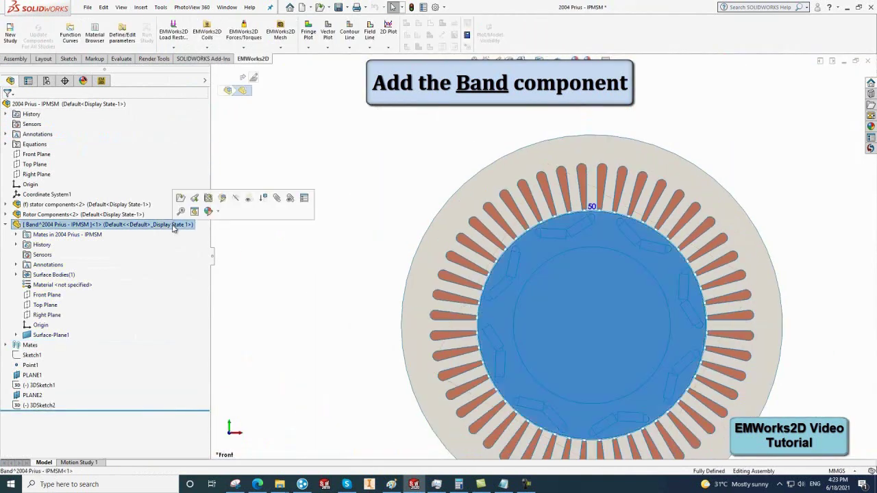
{"action": "left_click", "coordinate": [248, 200]}
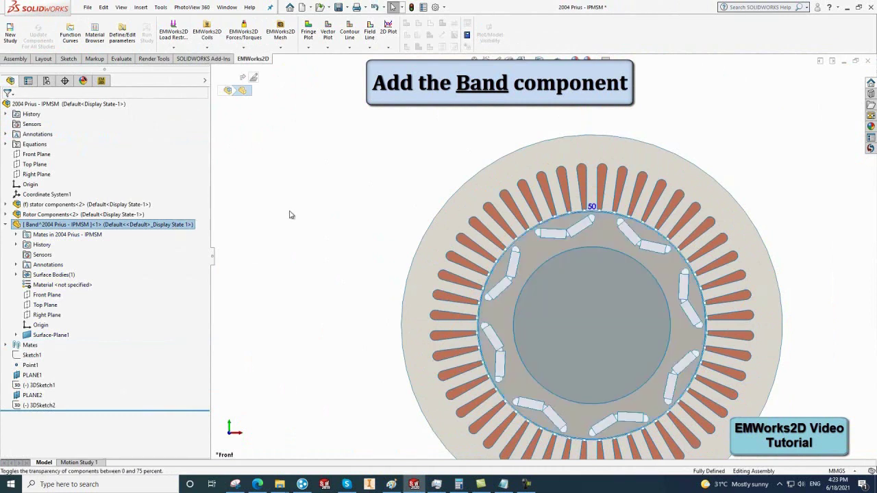
{"action": "key", "text": "Escape"}
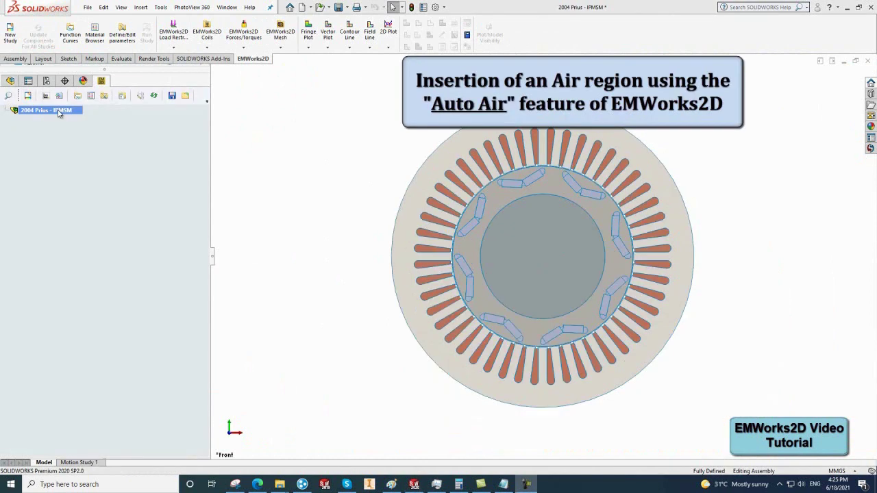
Add a planar circular Auto Air region using Coordinate System1 and zoom to fit it
{"action": "right_click", "coordinate": [60, 113]}
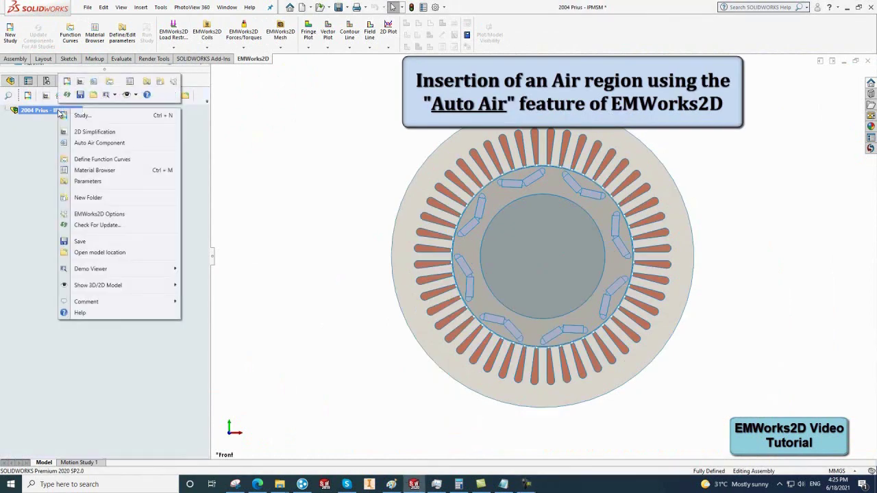
{"action": "left_click", "coordinate": [71, 143]}
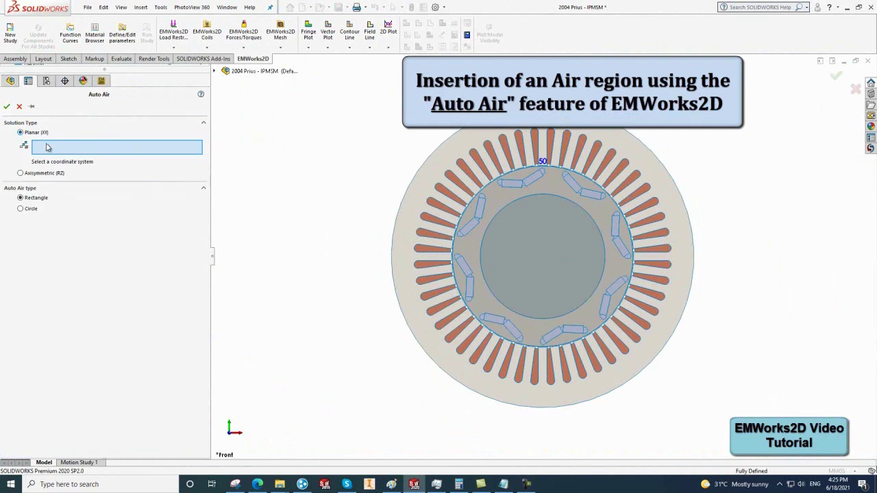
{"action": "left_click", "coordinate": [215, 72]}
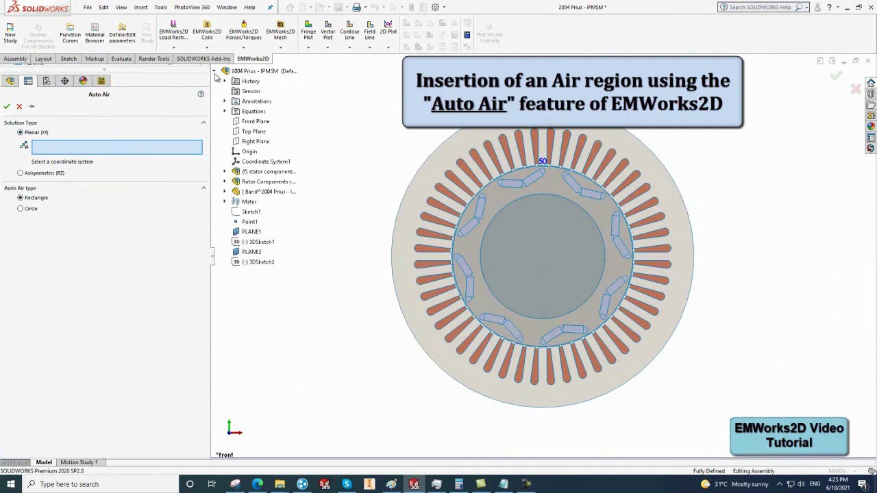
{"action": "left_click", "coordinate": [244, 162]}
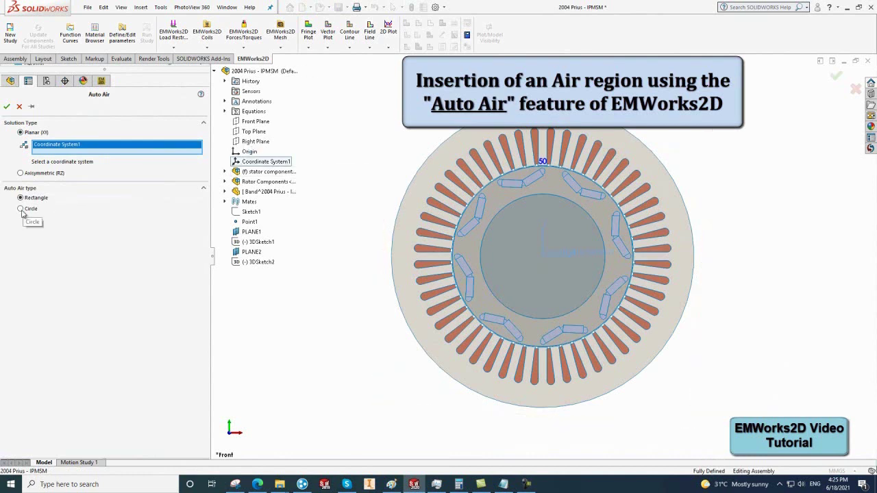
{"action": "left_click", "coordinate": [7, 108]}
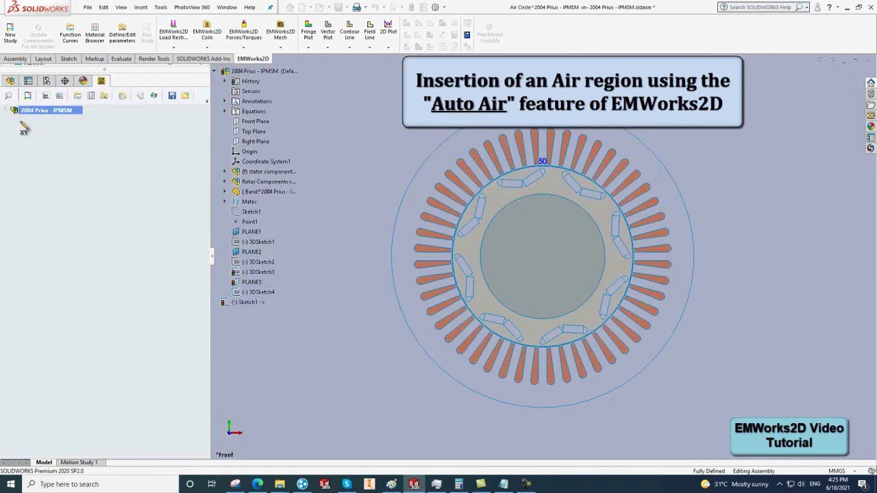
{"action": "key", "text": "f"}
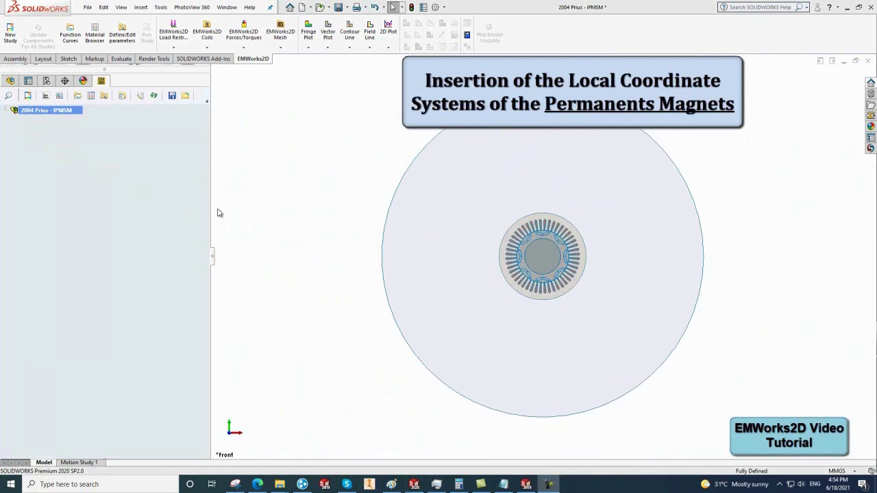
Create a coordinate system at the first magnet's corner, X and Y along its two edges
{"action": "left_click", "coordinate": [11, 81]}
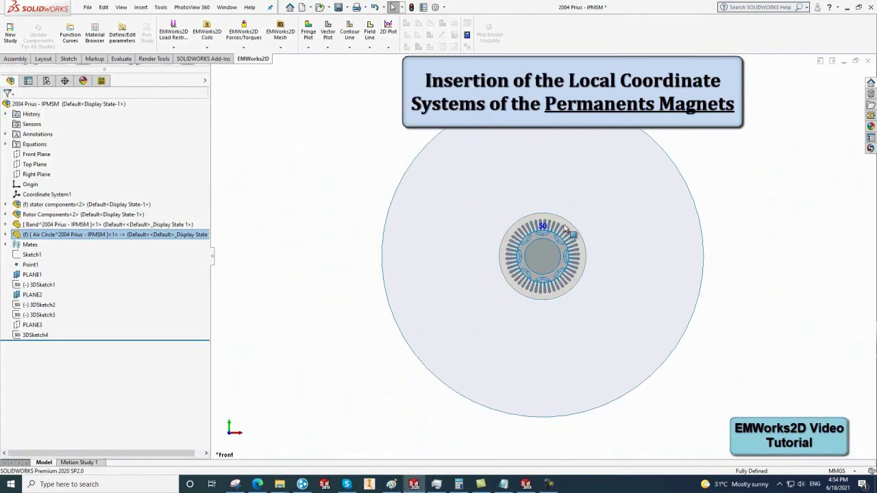
{"action": "scroll", "coordinate": [565, 229], "scroll_direction": "down", "scroll_amount": 2}
{"action": "scroll", "coordinate": [571, 249], "scroll_direction": "down", "scroll_amount": 2}
{"action": "scroll", "coordinate": [524, 256], "scroll_direction": "down", "scroll_amount": 2}
{"action": "scroll", "coordinate": [521, 257], "scroll_direction": "down", "scroll_amount": 2}
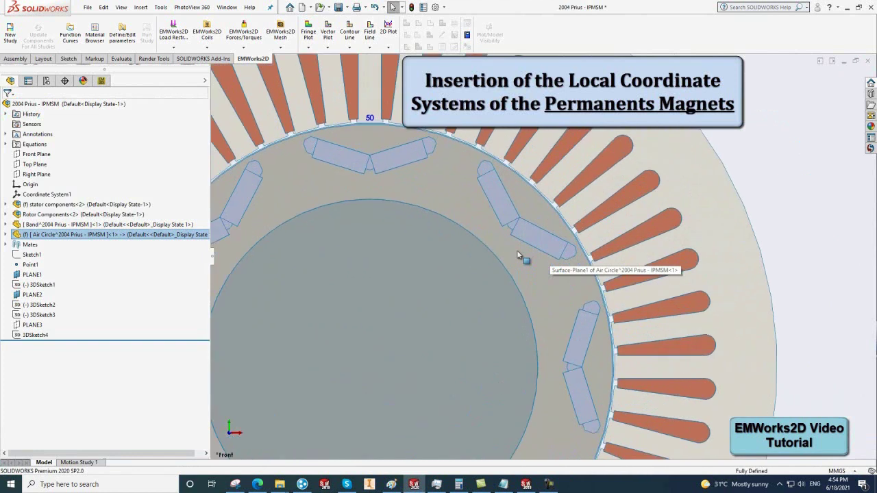
{"action": "scroll", "coordinate": [518, 256], "scroll_direction": "down", "scroll_amount": 2}
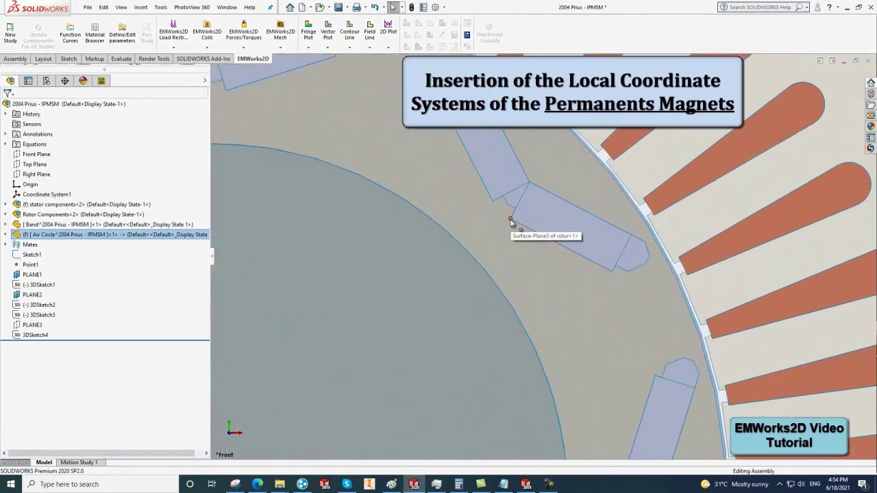
{"action": "left_click", "coordinate": [510, 220]}
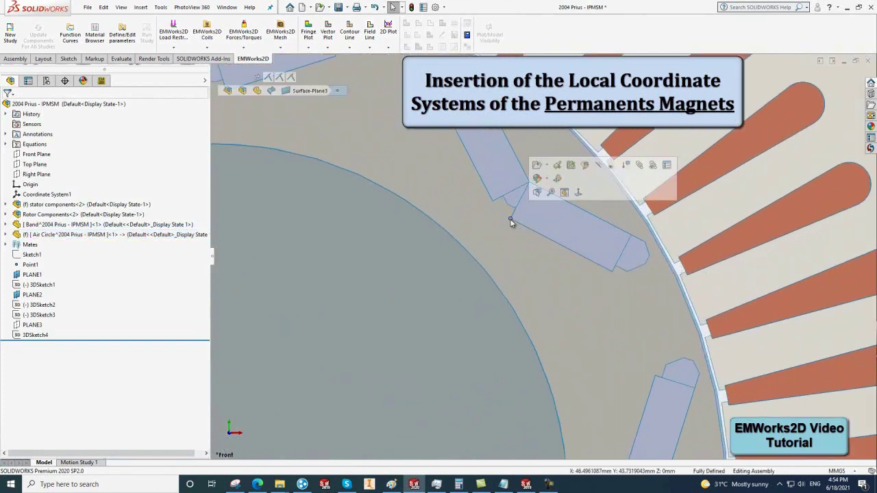
{"action": "left_click", "coordinate": [140, 7]}
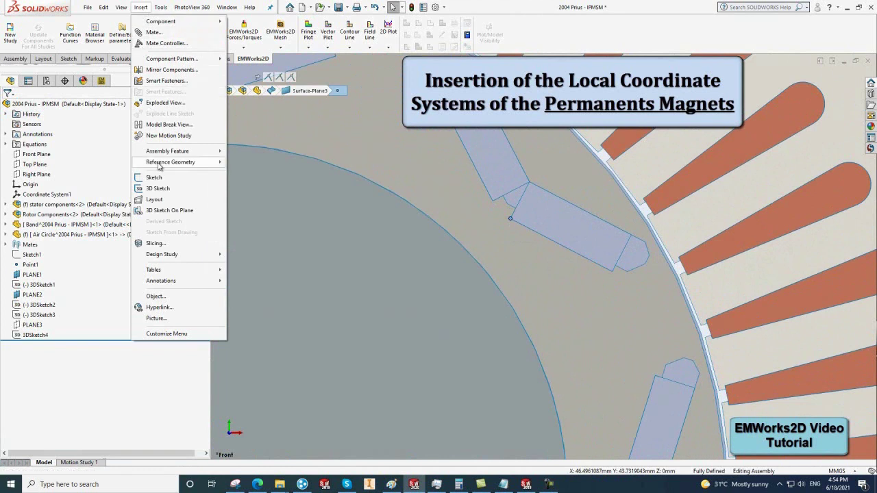
{"action": "mouse_move", "coordinate": [171, 162]}
{"action": "left_click", "coordinate": [264, 184]}
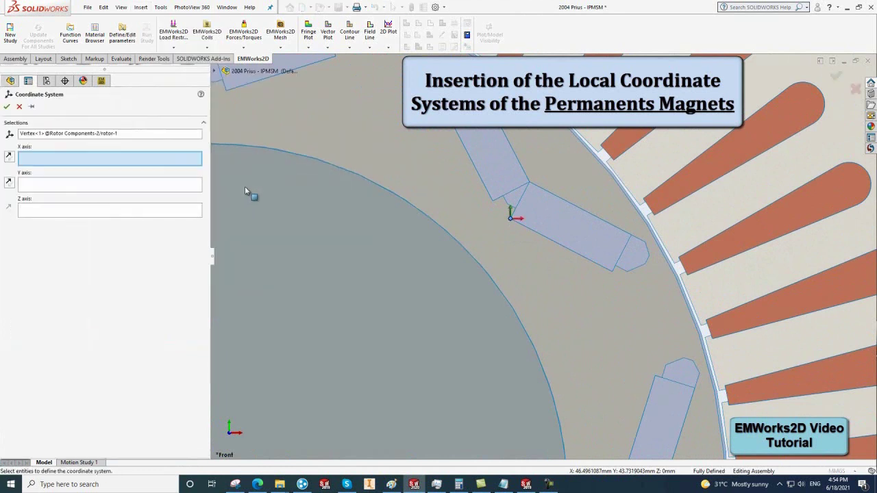
{"action": "scroll", "coordinate": [466, 230], "scroll_direction": "down", "scroll_amount": 2}
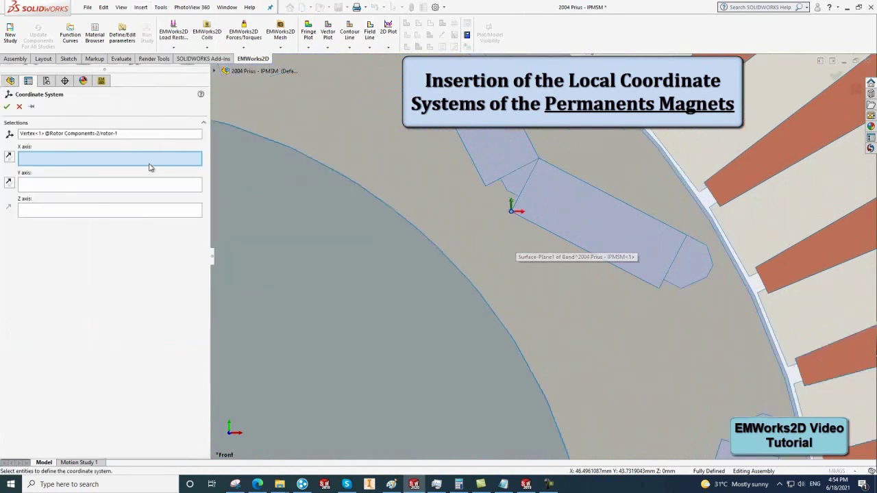
{"action": "left_click", "coordinate": [545, 231]}
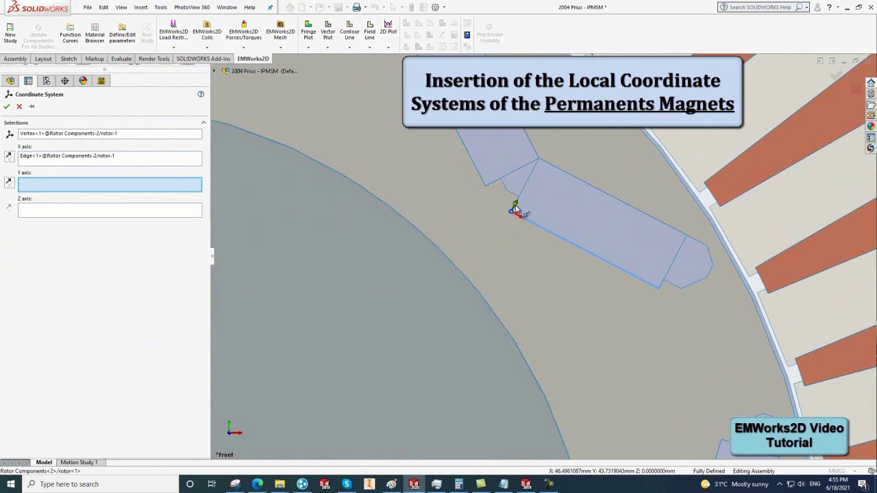
{"action": "left_click", "coordinate": [516, 212]}
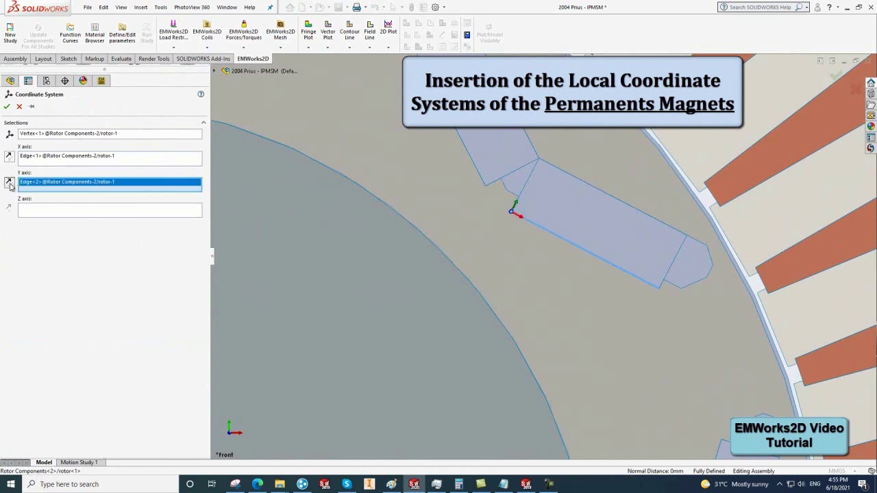
{"action": "left_click", "coordinate": [7, 110]}
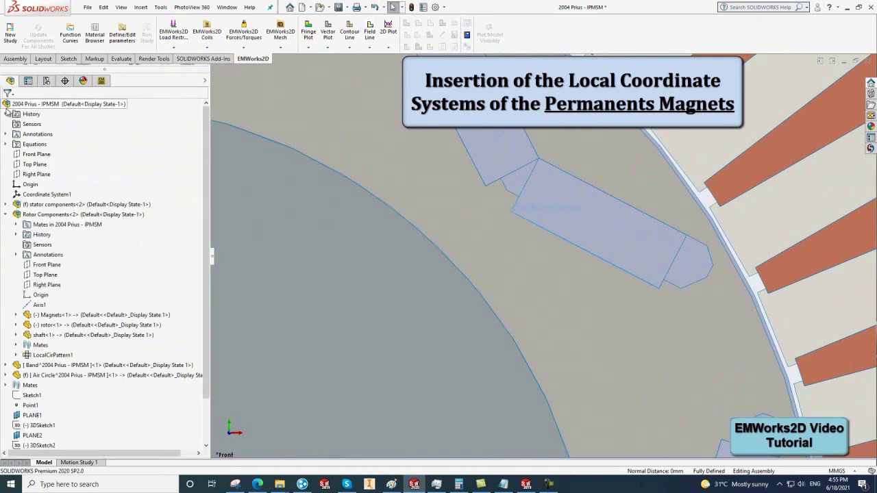
Create a coordinate system at the neighbouring magnet's corner, axes along its two edges
{"action": "scroll", "coordinate": [455, 217], "scroll_direction": "up", "scroll_amount": 1}
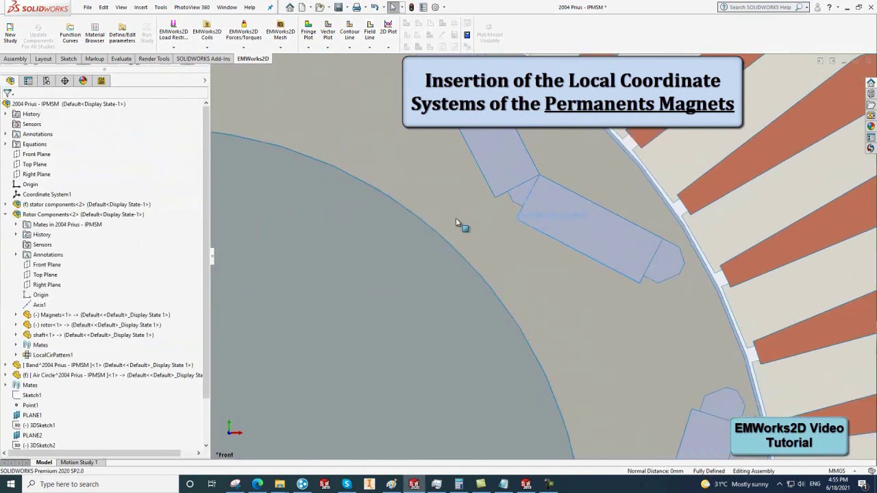
{"action": "left_click", "coordinate": [494, 198]}
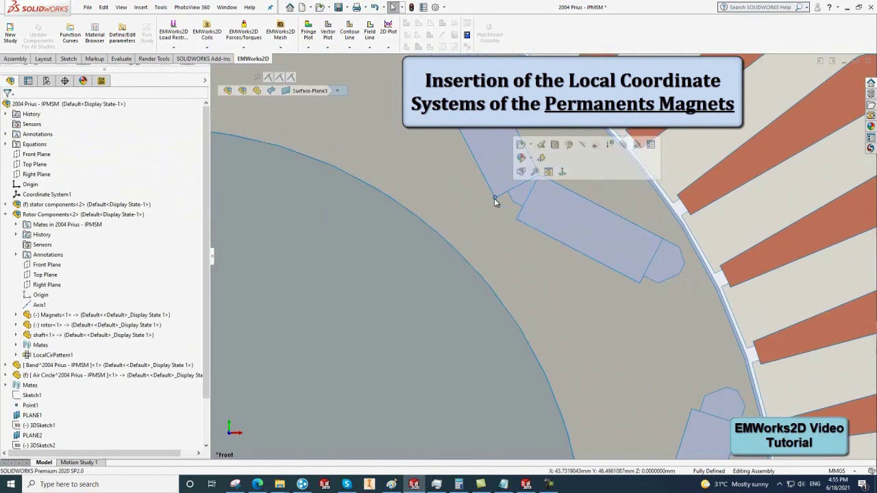
{"action": "left_click", "coordinate": [141, 7]}
{"action": "mouse_move", "coordinate": [171, 162]}
{"action": "left_click", "coordinate": [242, 184]}
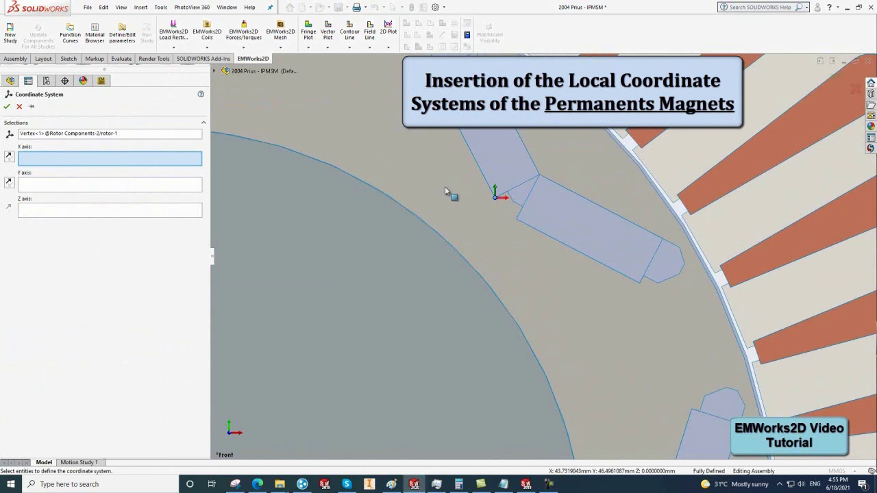
{"action": "left_click", "coordinate": [489, 186]}
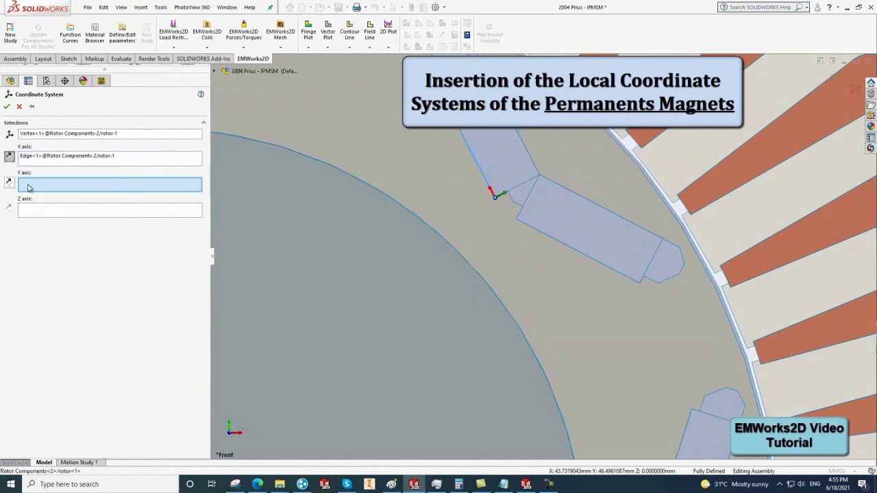
{"action": "left_click", "coordinate": [505, 196]}
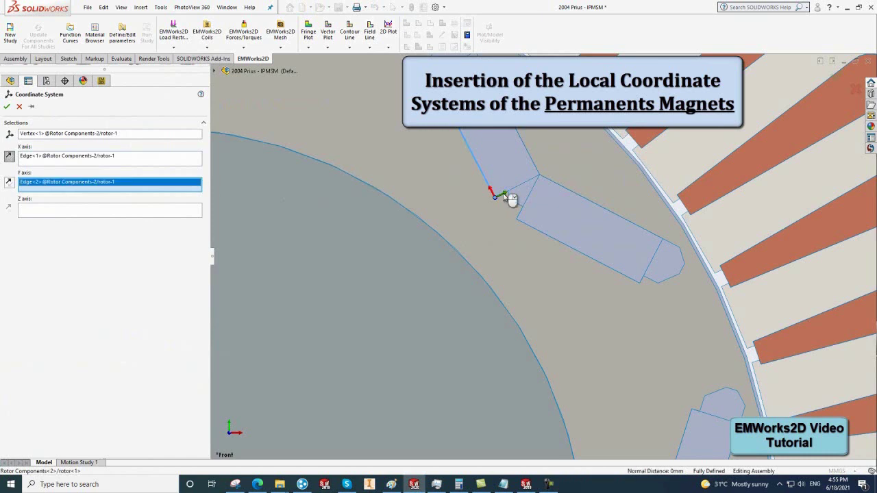
{"action": "left_click", "coordinate": [7, 107]}
{"action": "scroll", "coordinate": [366, 185], "scroll_direction": "up", "scroll_amount": 2}
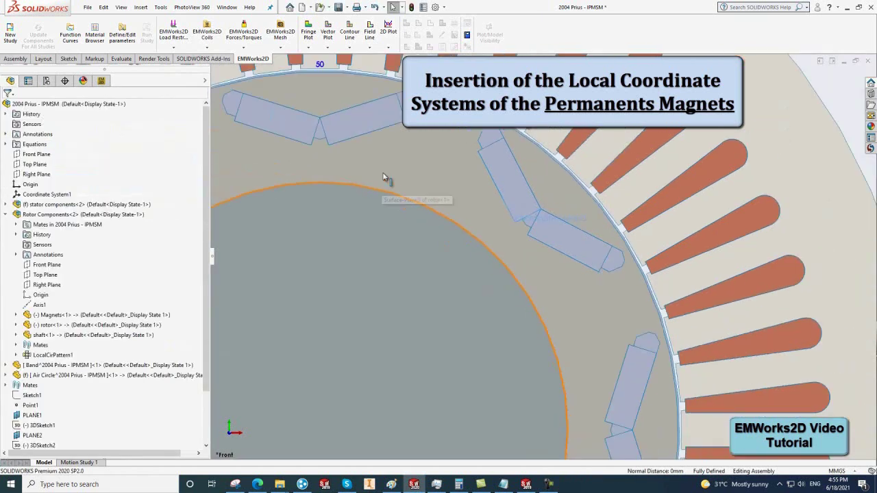
Create a coordinate system at a top magnet's corner, with the Y axis flipped upward
{"action": "left_click", "coordinate": [334, 147]}
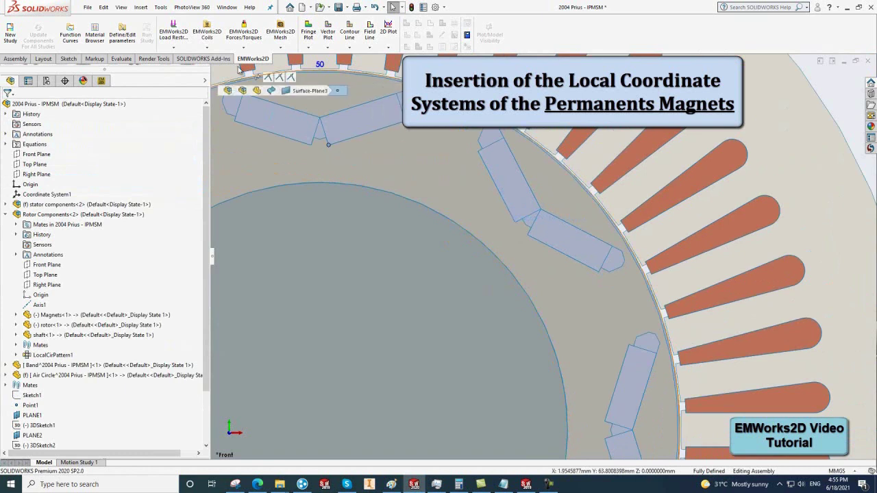
{"action": "left_click", "coordinate": [141, 8]}
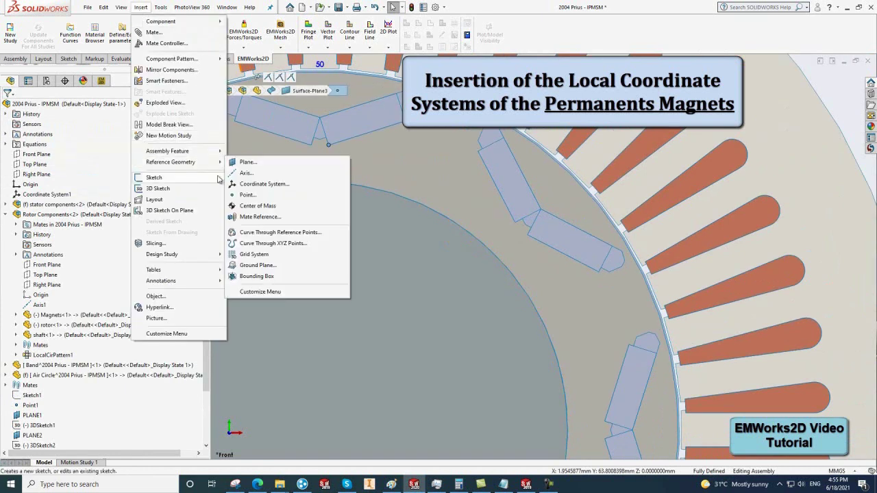
{"action": "left_click", "coordinate": [264, 184]}
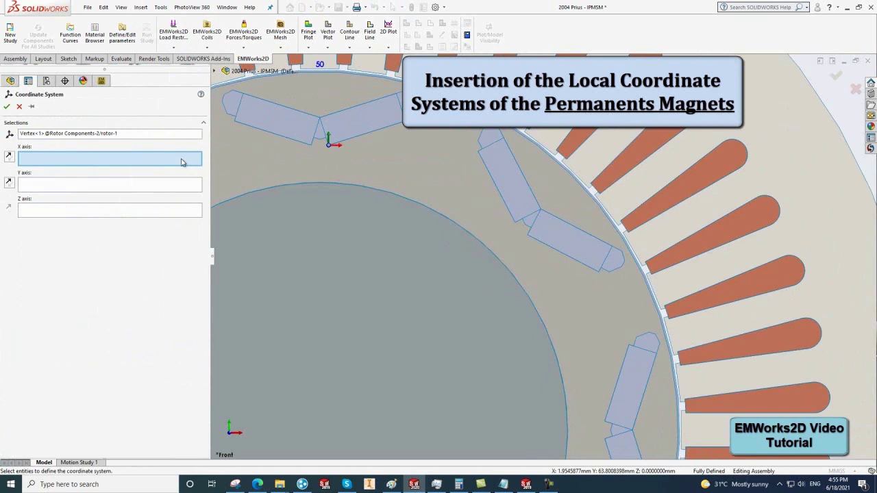
{"action": "left_click", "coordinate": [350, 143]}
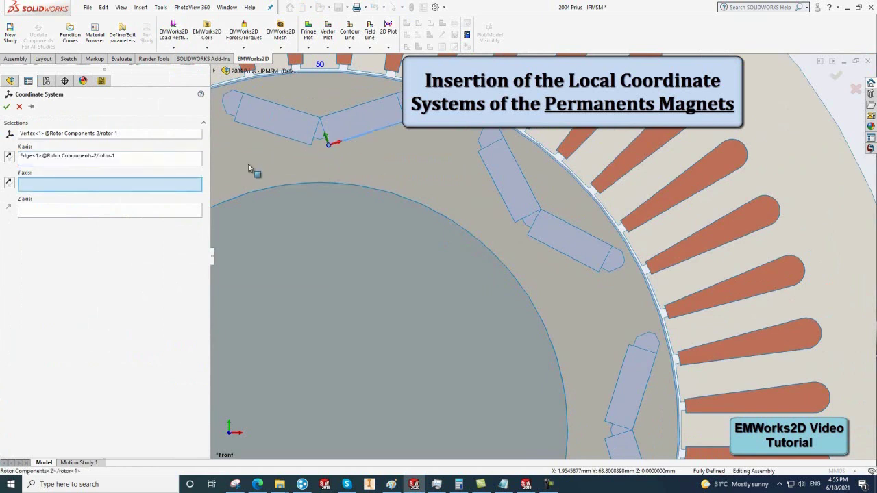
{"action": "left_click", "coordinate": [332, 142]}
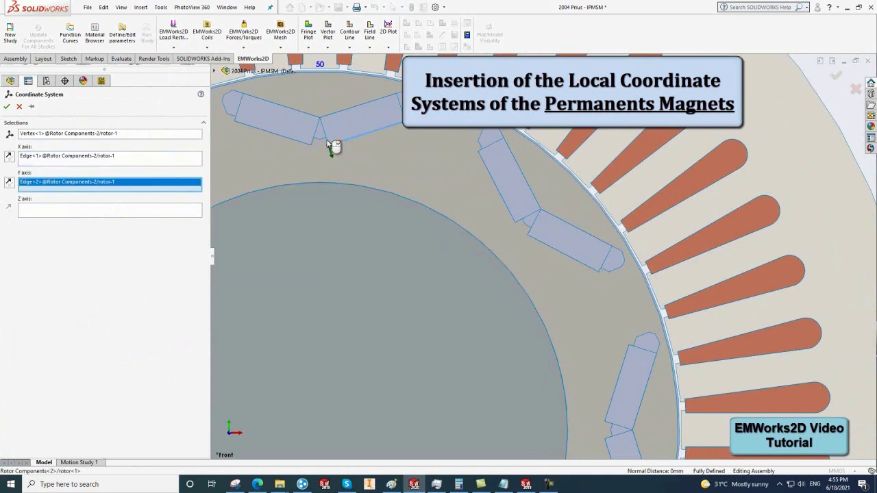
{"action": "left_click", "coordinate": [9, 183]}
{"action": "left_click", "coordinate": [7, 108]}
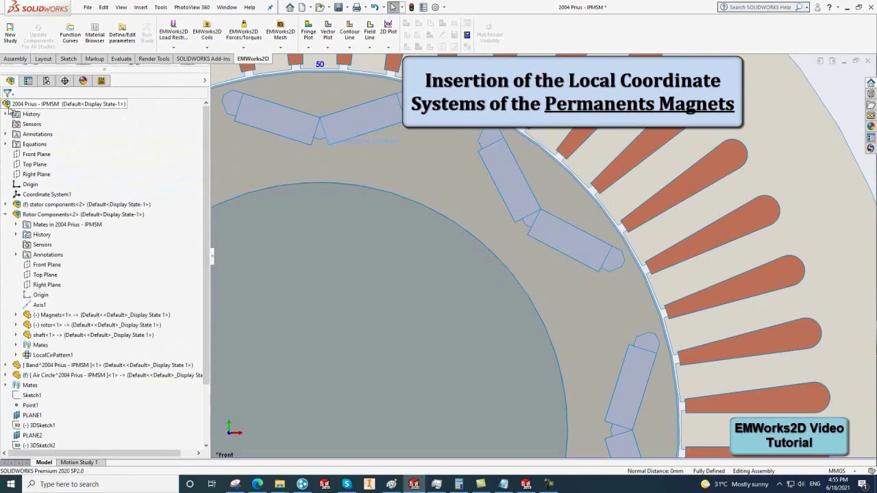
Create a coordinate system at the other top magnet's corner, axes along its edges
{"action": "left_click", "coordinate": [140, 7]}
{"action": "mouse_move", "coordinate": [171, 162]}
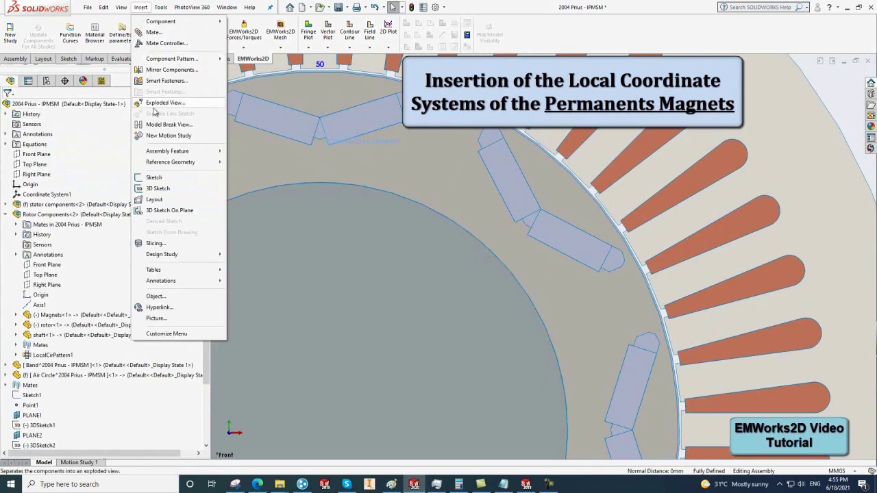
{"action": "left_click", "coordinate": [236, 184]}
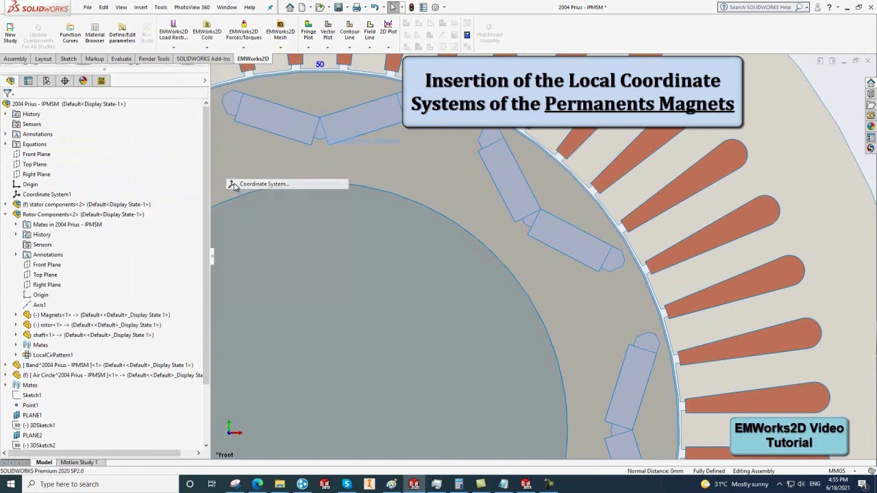
{"action": "left_click", "coordinate": [311, 146]}
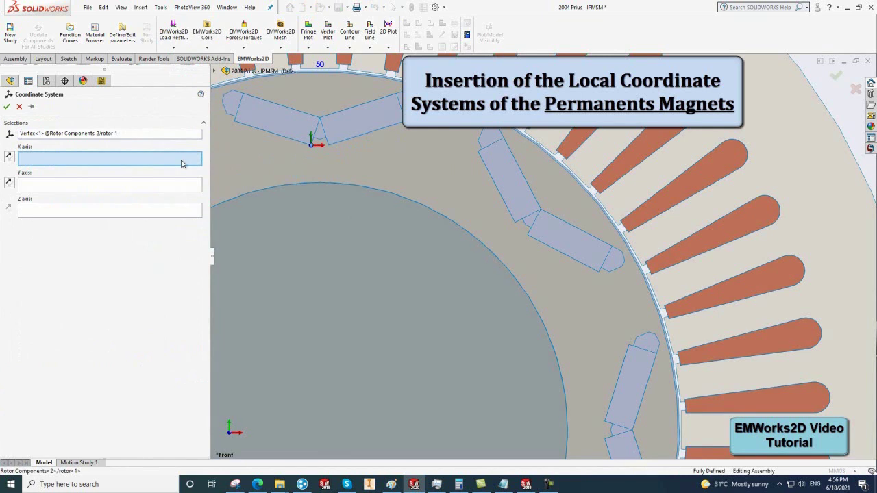
{"action": "left_click", "coordinate": [281, 136]}
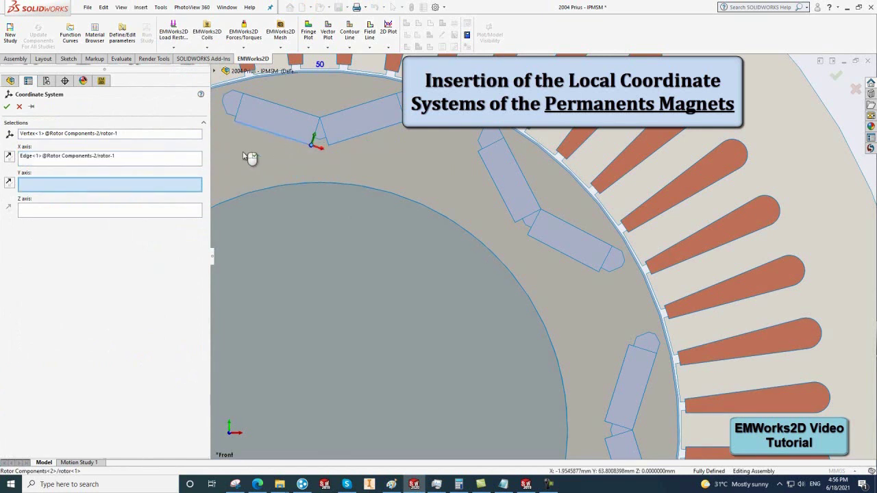
{"action": "left_click", "coordinate": [313, 141]}
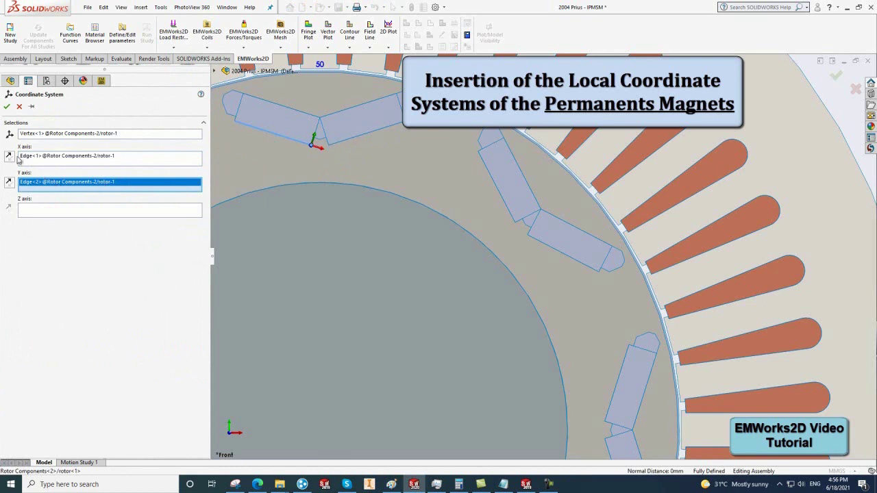
{"action": "left_click", "coordinate": [6, 108]}
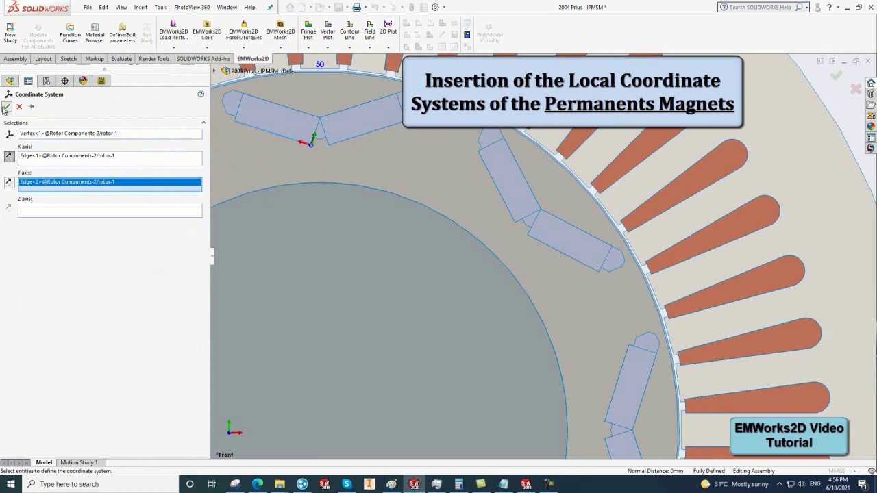
Confirm the pending coordinate system, then add one at the first left magnet's corner with axes along its long and adjacent edges
{"action": "key", "text": "z"}
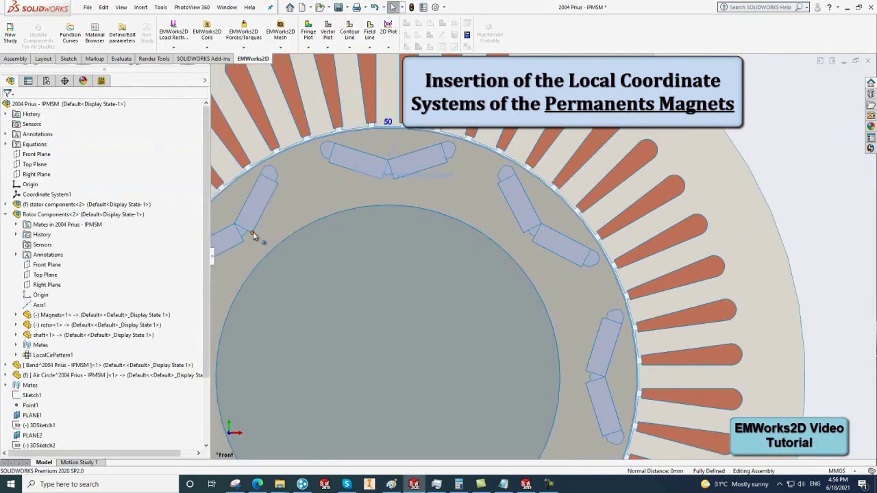
{"action": "left_click", "coordinate": [253, 231]}
{"action": "left_click", "coordinate": [141, 8]}
{"action": "mouse_move", "coordinate": [171, 162]}
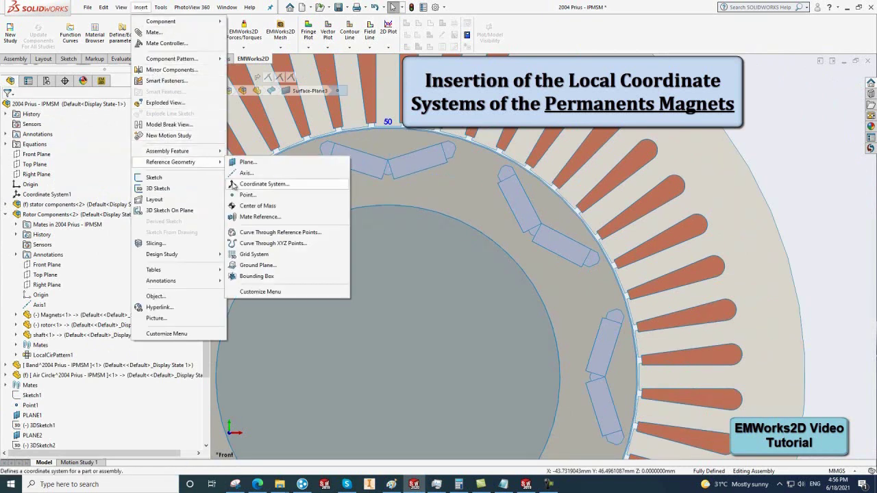
{"action": "left_click", "coordinate": [234, 185]}
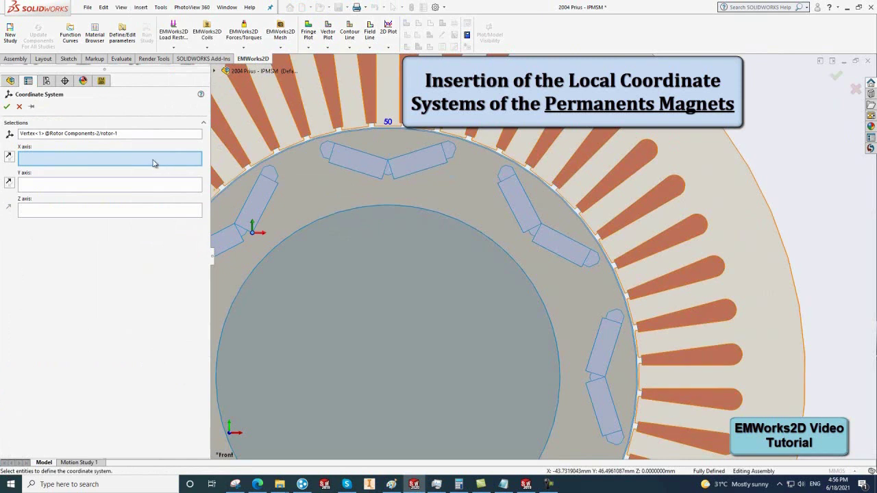
{"action": "scroll", "coordinate": [262, 220], "scroll_direction": "down", "scroll_amount": 2}
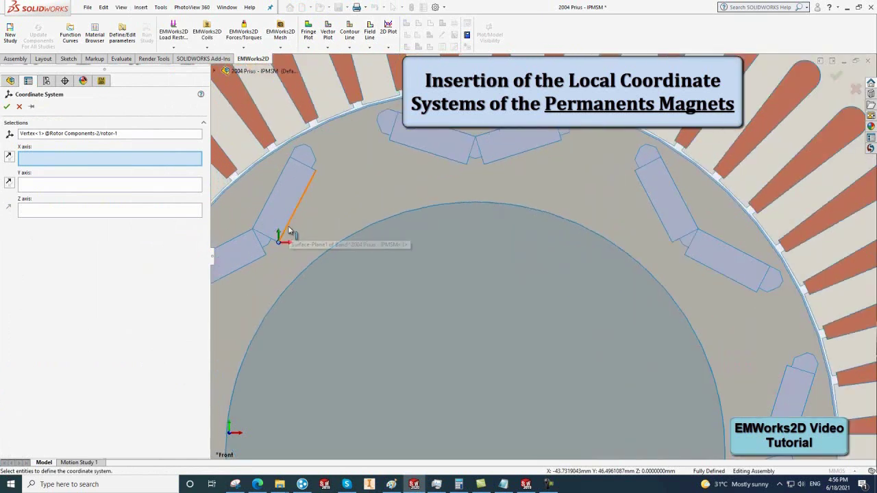
{"action": "left_click", "coordinate": [284, 228]}
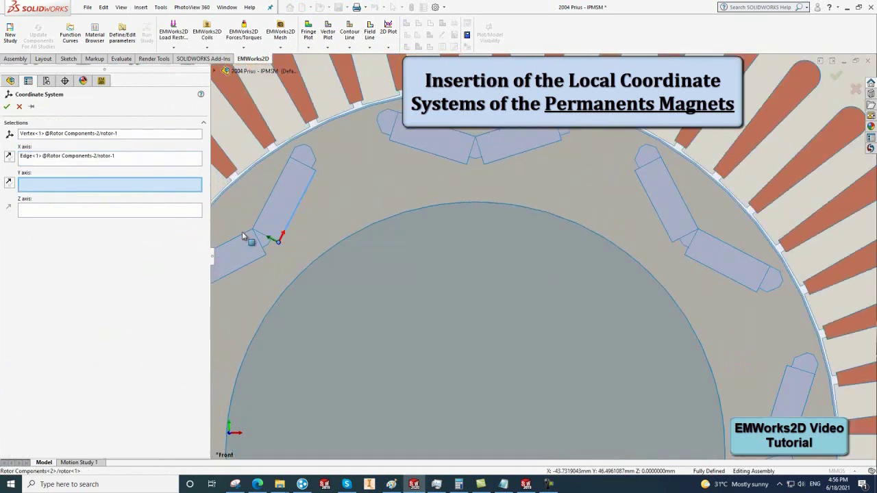
{"action": "left_click", "coordinate": [274, 241]}
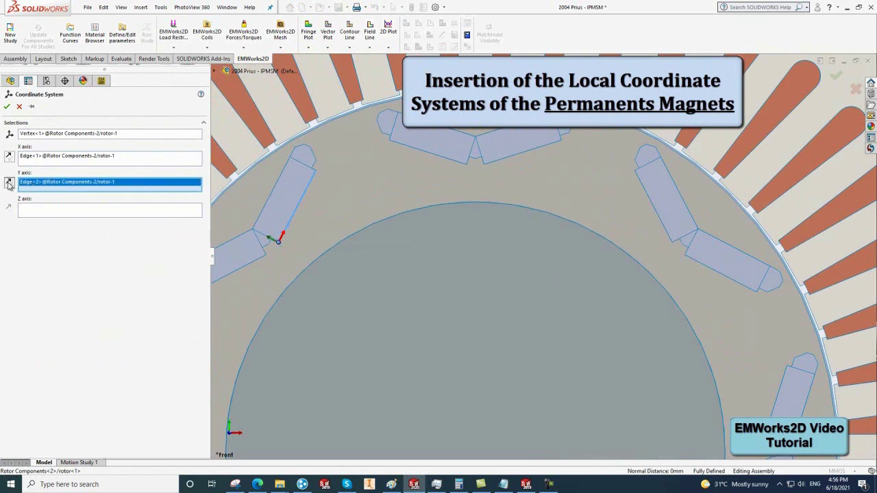
{"action": "left_click", "coordinate": [7, 107]}
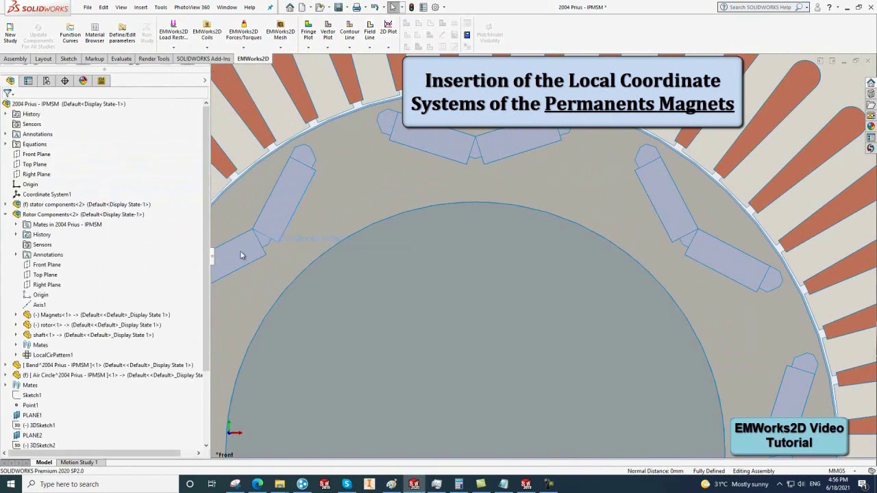
Add a coordinate system at the neighbouring magnet's corner with X and Y along its two edges
{"action": "left_click", "coordinate": [267, 256]}
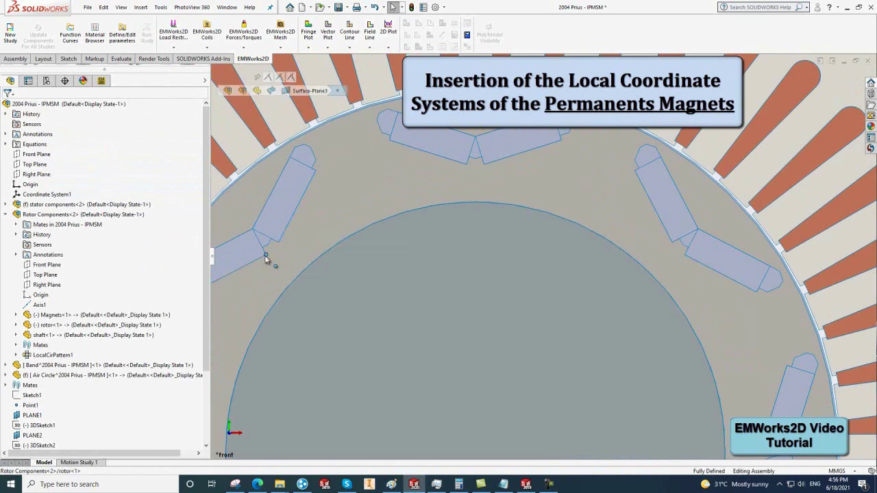
{"action": "left_click", "coordinate": [140, 7]}
{"action": "mouse_move", "coordinate": [171, 162]}
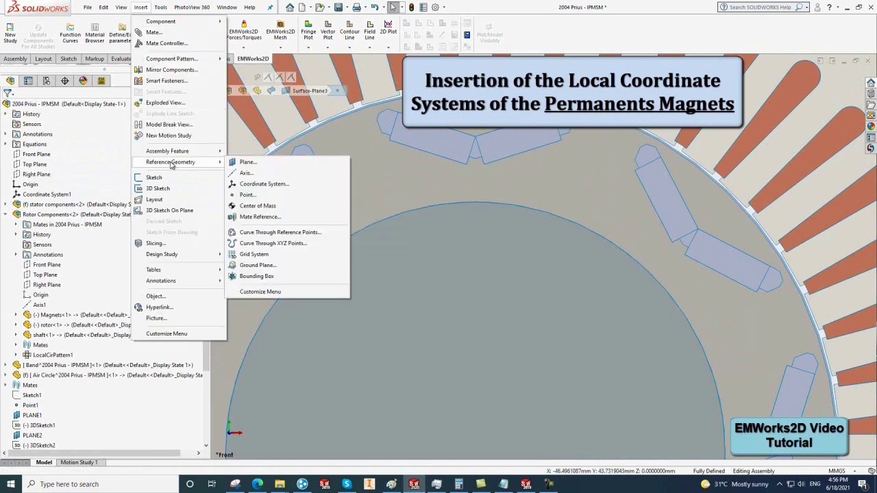
{"action": "left_click", "coordinate": [232, 184]}
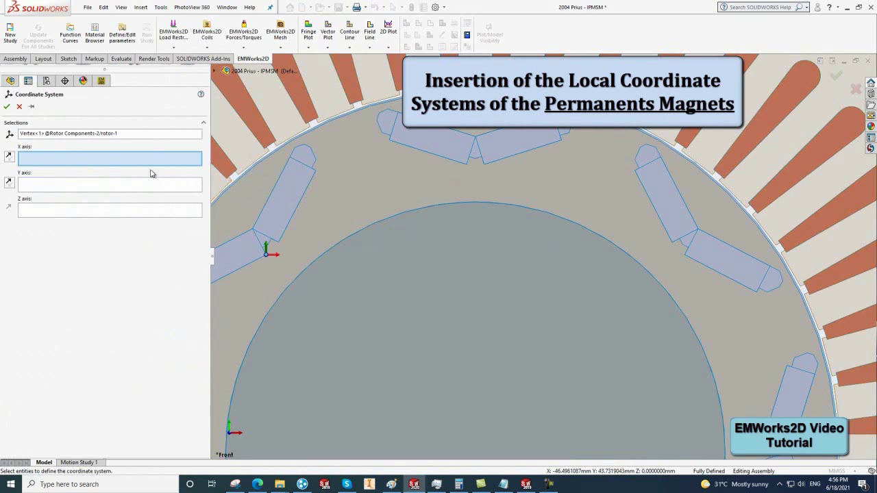
{"action": "left_click", "coordinate": [246, 264]}
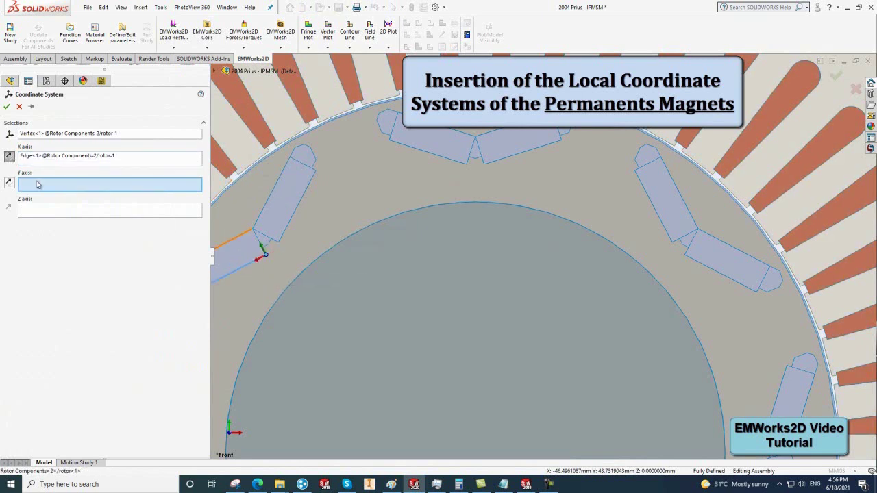
{"action": "scroll", "coordinate": [285, 261], "scroll_direction": "up", "scroll_amount": 5}
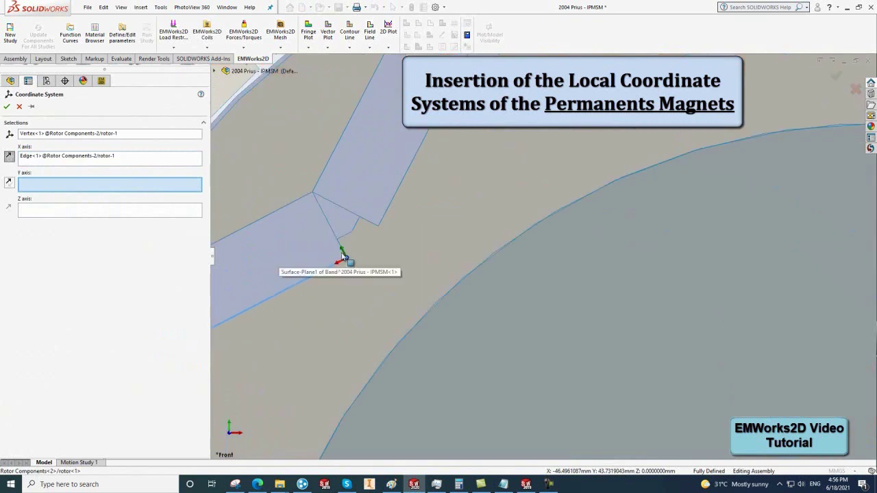
{"action": "left_click", "coordinate": [340, 245]}
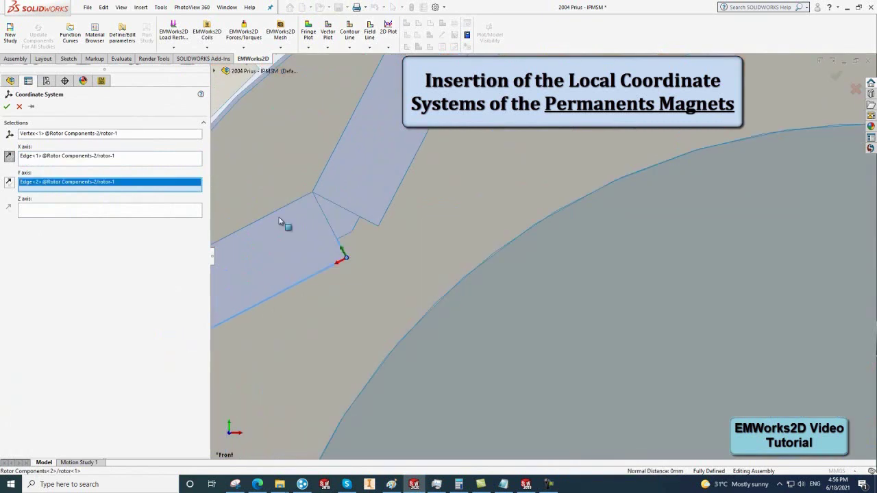
{"action": "left_click", "coordinate": [6, 106]}
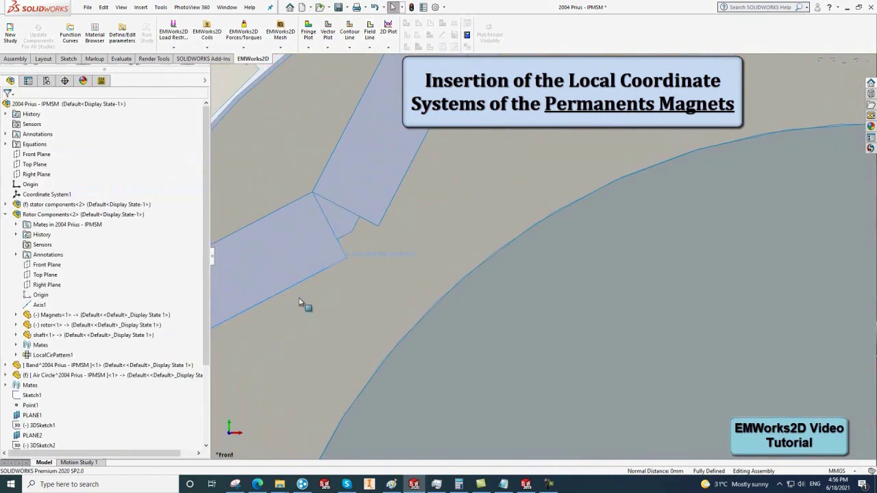
Add a coordinate system at the upper magnet's corner: X along the long edge, Y along the short edge reversed
{"action": "scroll", "coordinate": [301, 301], "scroll_direction": "down", "scroll_amount": 4}
{"action": "scroll", "coordinate": [301, 302], "scroll_direction": "down", "scroll_amount": 3}
{"action": "scroll", "coordinate": [452, 394], "scroll_direction": "down", "scroll_amount": 2}
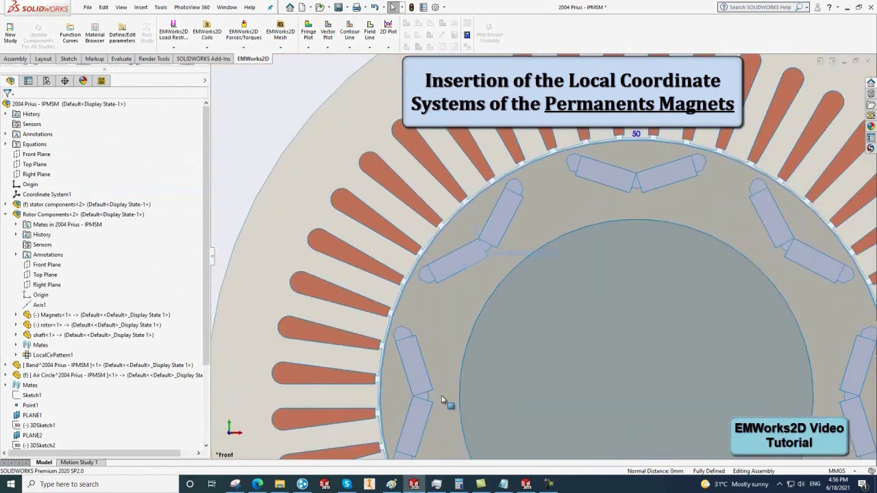
{"action": "scroll", "coordinate": [445, 370], "scroll_direction": "up", "scroll_amount": 6}
{"action": "left_click", "coordinate": [457, 331]}
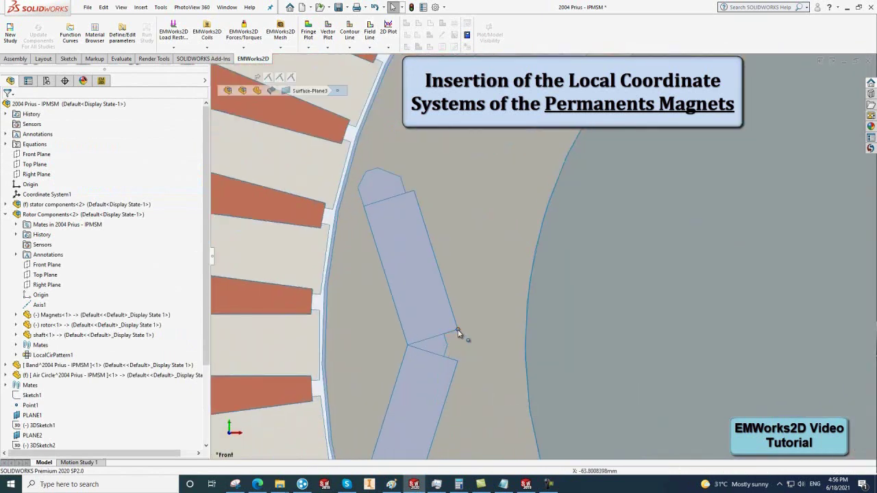
{"action": "left_click", "coordinate": [140, 6]}
{"action": "mouse_move", "coordinate": [170, 161]}
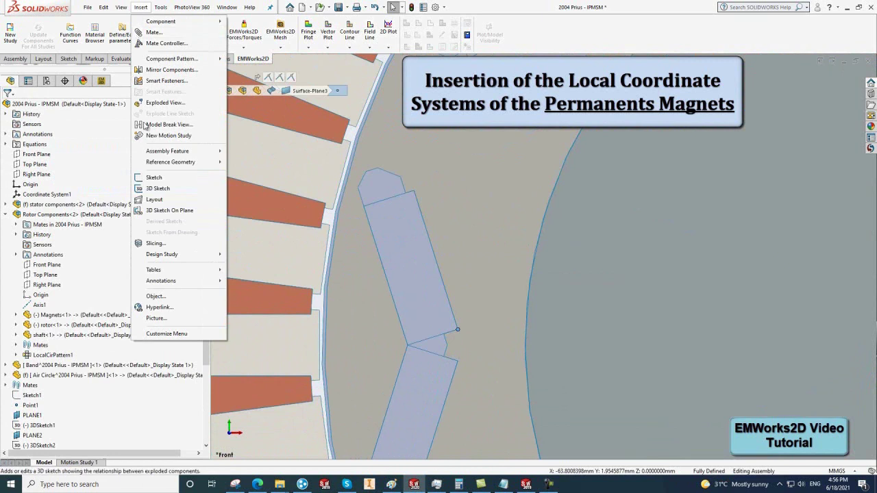
{"action": "left_click", "coordinate": [244, 186]}
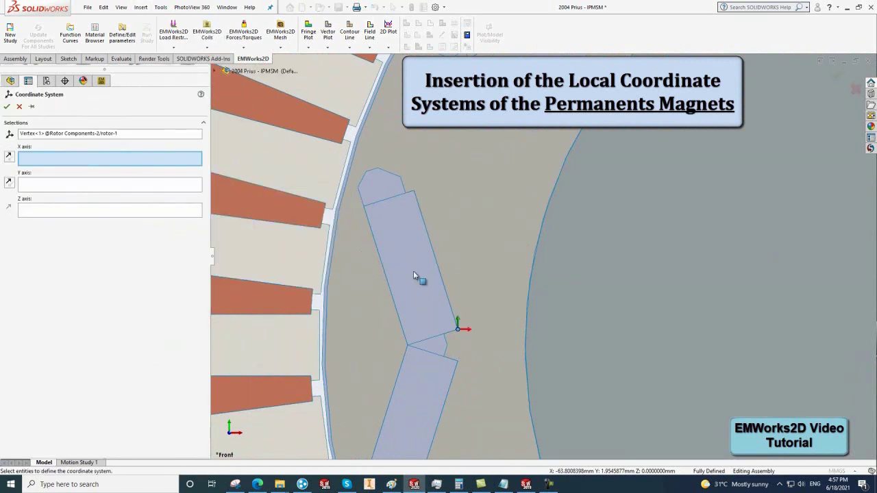
{"action": "left_click", "coordinate": [443, 285]}
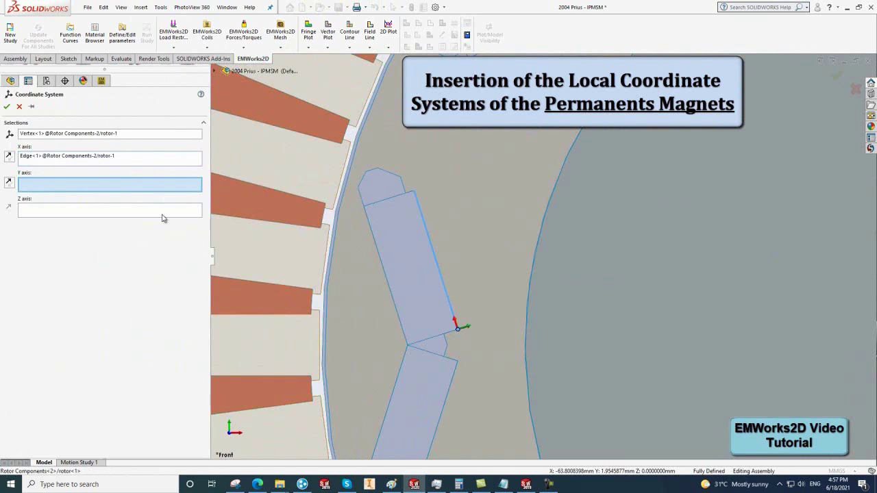
{"action": "left_click", "coordinate": [456, 334]}
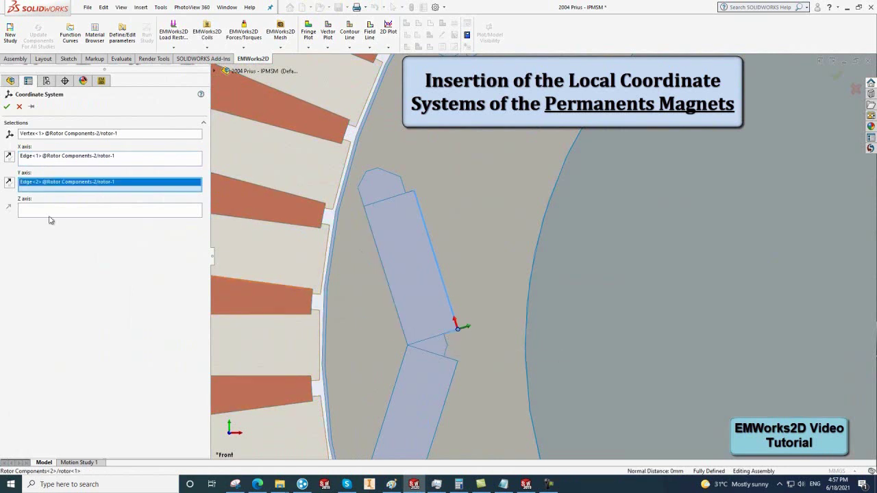
{"action": "left_click", "coordinate": [9, 184]}
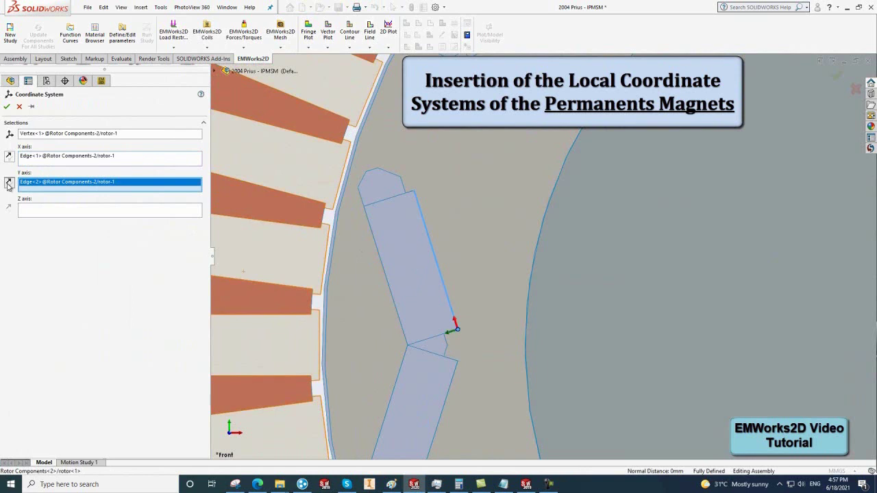
{"action": "left_click", "coordinate": [7, 106]}
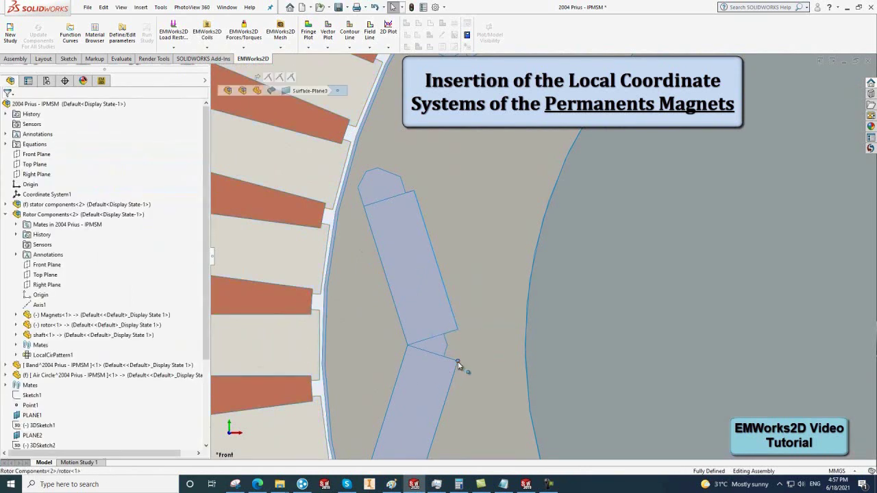
Add a coordinate system at the lower magnet's corner with X reversed and Y along its short edge
{"action": "left_click", "coordinate": [140, 10]}
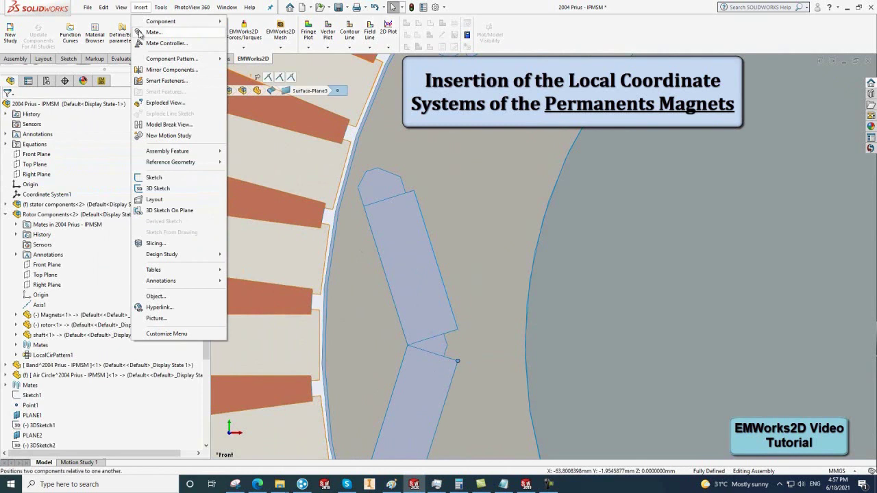
{"action": "mouse_move", "coordinate": [170, 162]}
{"action": "left_click", "coordinate": [248, 186]}
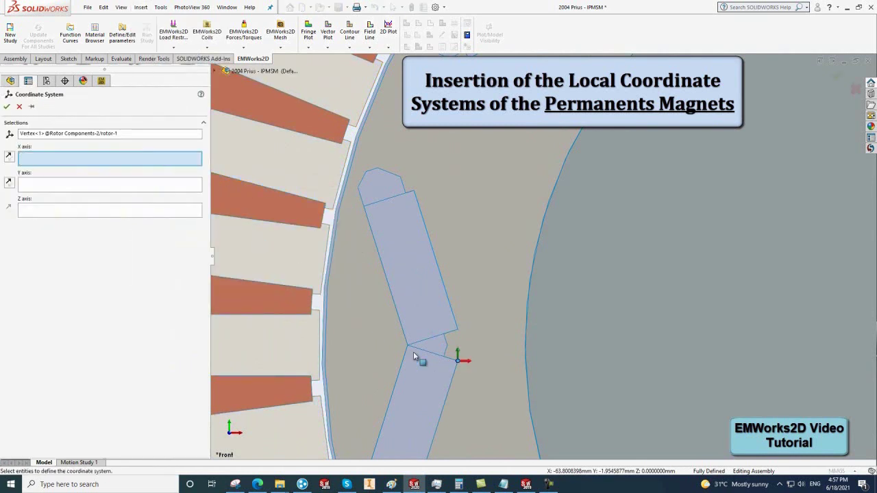
{"action": "left_click", "coordinate": [451, 380]}
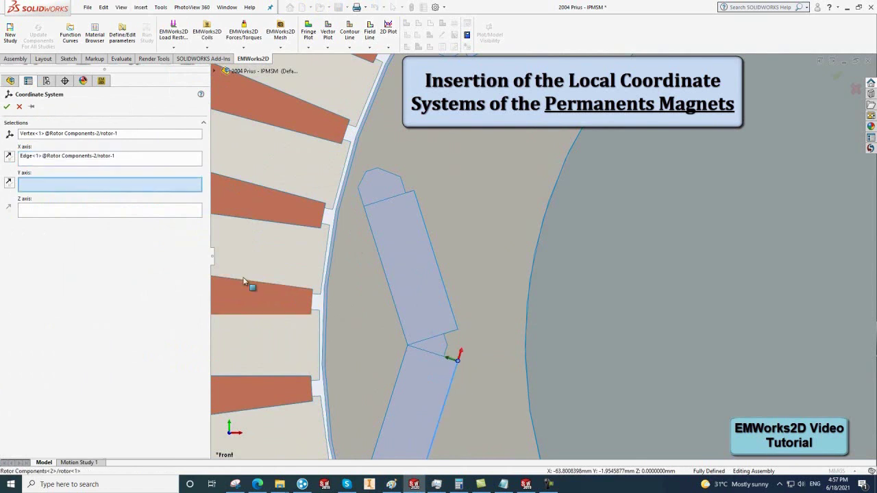
{"action": "left_click", "coordinate": [9, 156]}
{"action": "scroll", "coordinate": [457, 361], "scroll_direction": "down", "scroll_amount": 4}
{"action": "left_click", "coordinate": [532, 331]}
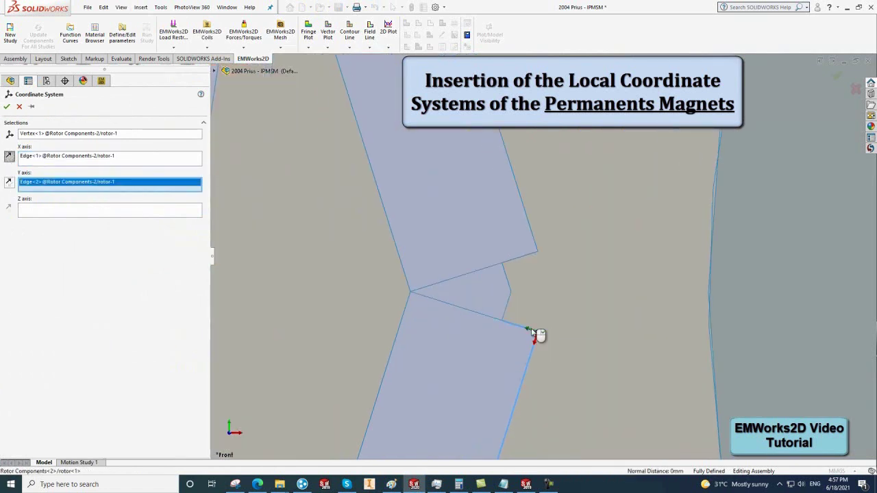
{"action": "left_click", "coordinate": [6, 107]}
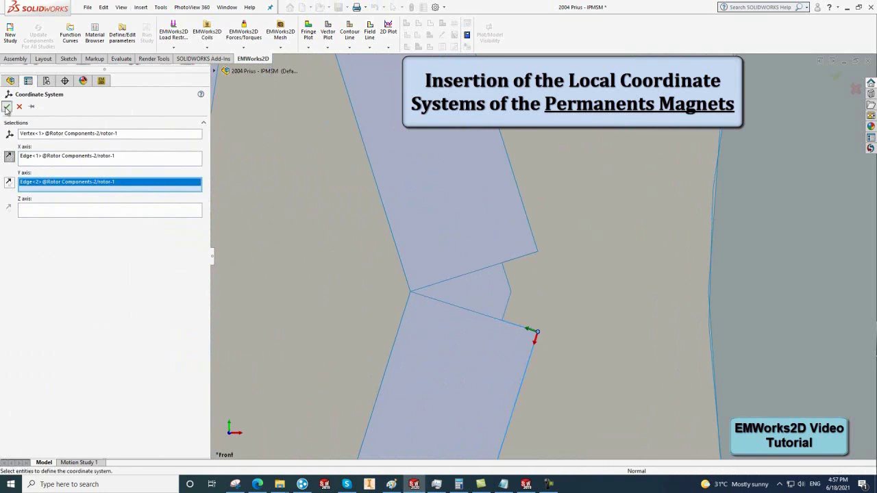
{"action": "scroll", "coordinate": [438, 346], "scroll_direction": "up", "scroll_amount": 3}
{"action": "scroll", "coordinate": [521, 370], "scroll_direction": "up", "scroll_amount": 2}
Create a coordinate system at the upper-left magnet's inner corner: X along the top edge, Y flipped
{"action": "scroll", "coordinate": [625, 371], "scroll_direction": "up", "scroll_amount": 2}
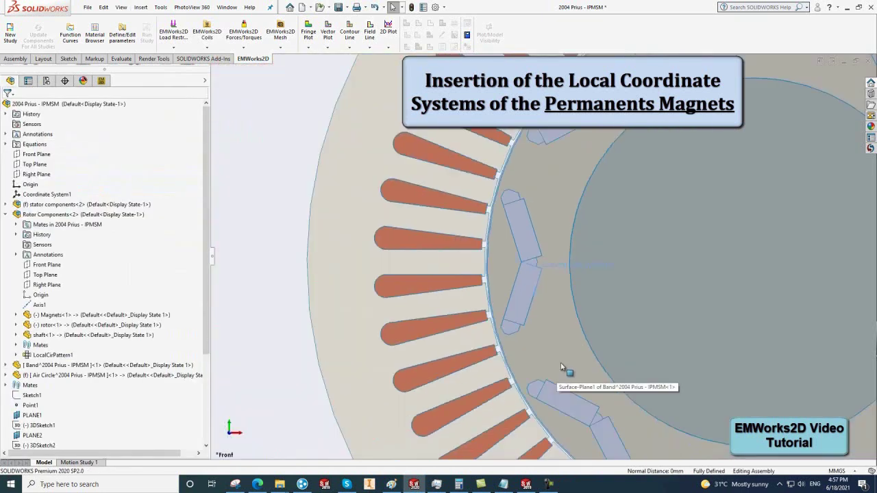
{"action": "scroll", "coordinate": [625, 371], "scroll_direction": "up", "scroll_amount": 2}
{"action": "scroll", "coordinate": [625, 371], "scroll_direction": "down", "scroll_amount": 2}
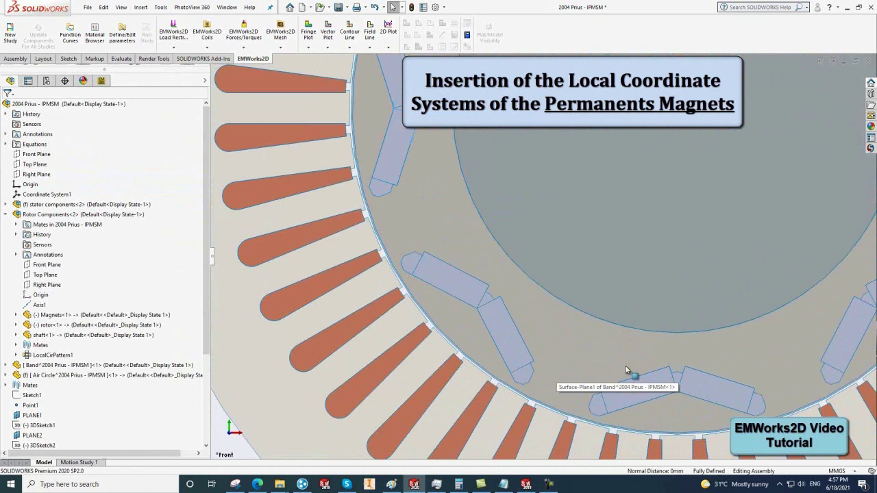
{"action": "left_click", "coordinate": [475, 278]}
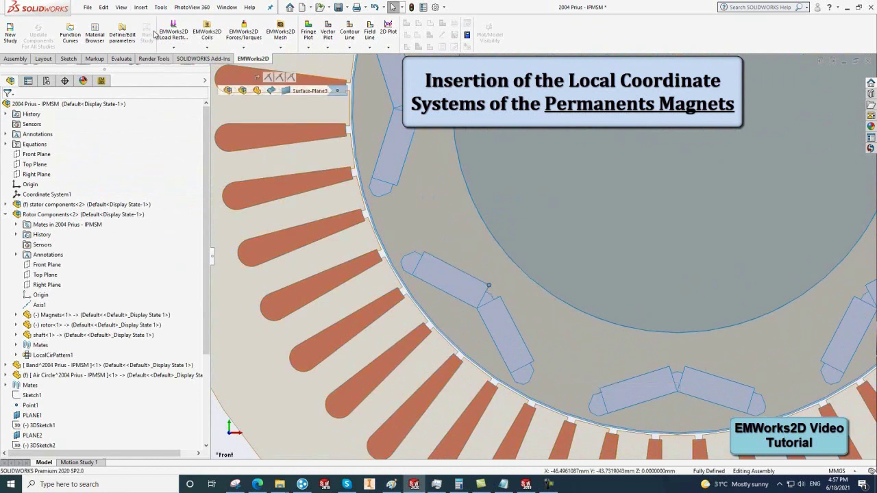
{"action": "left_click", "coordinate": [141, 7]}
{"action": "mouse_move", "coordinate": [171, 162]}
{"action": "left_click", "coordinate": [253, 184]}
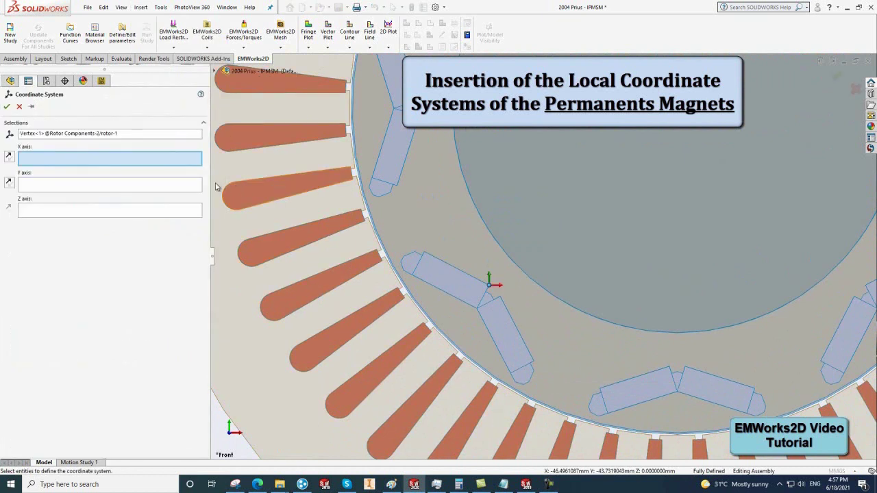
{"action": "left_click", "coordinate": [461, 274]}
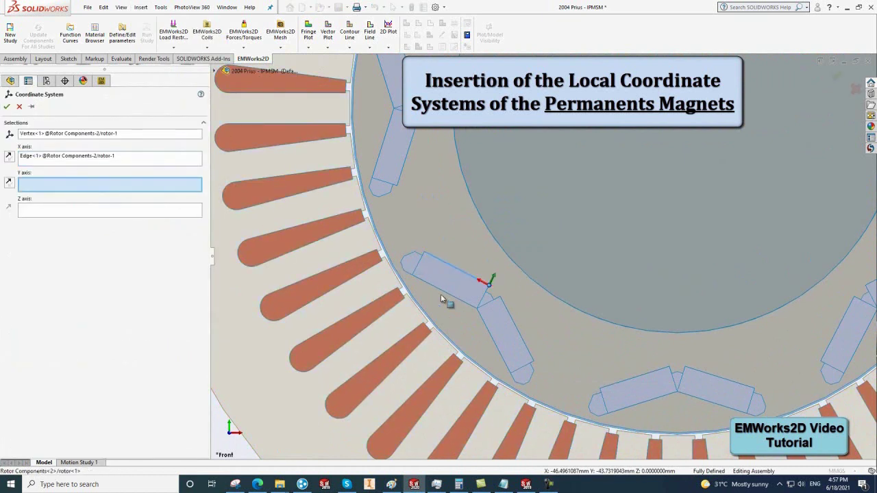
{"action": "left_click", "coordinate": [487, 294]}
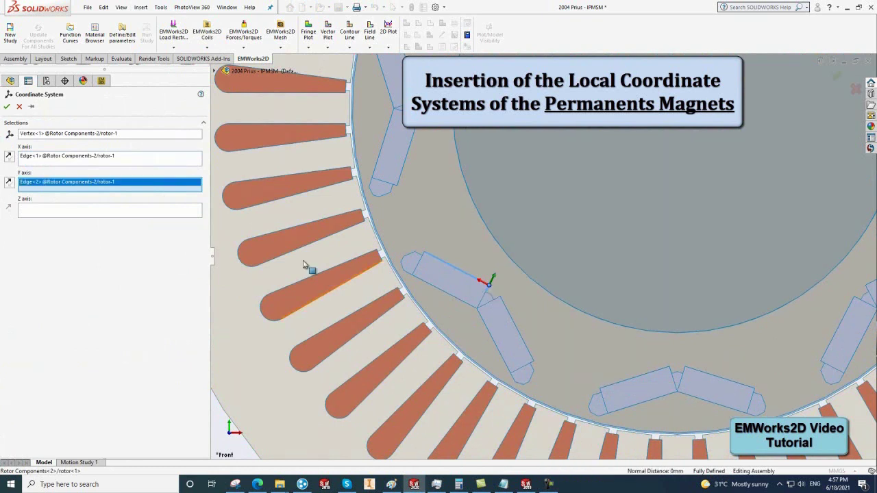
{"action": "left_click", "coordinate": [12, 185]}
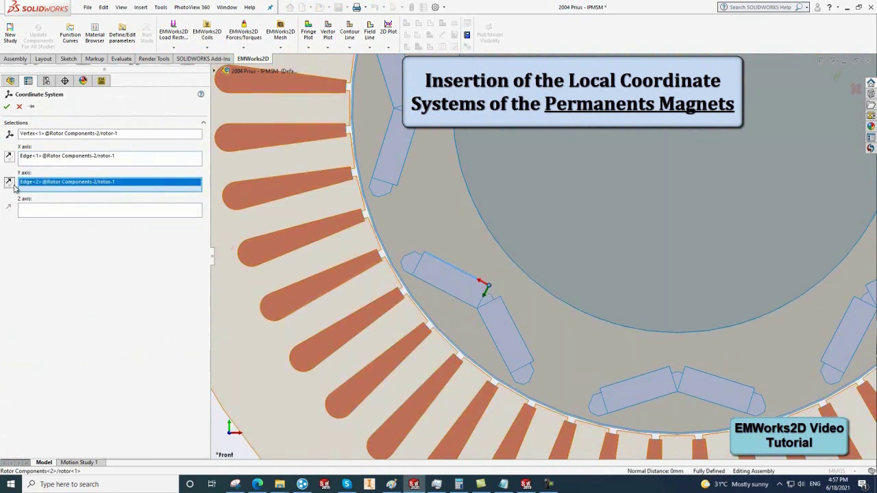
{"action": "left_click", "coordinate": [6, 107]}
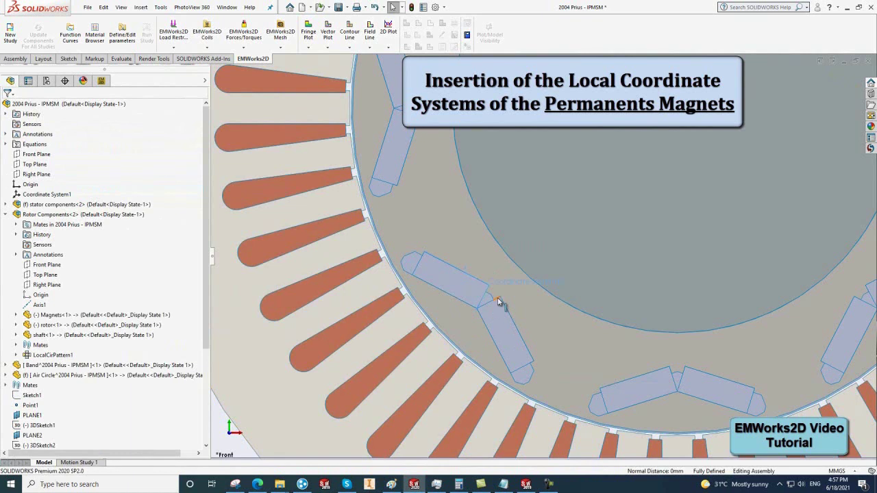
Start a coordinate system at the neighbouring magnet's corner, setting X along its edge and the Y direction
{"action": "left_click", "coordinate": [500, 299]}
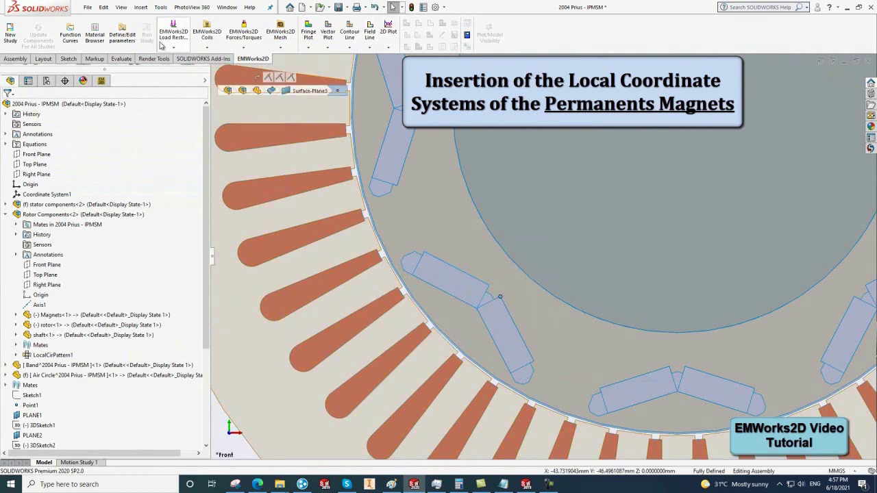
{"action": "left_click", "coordinate": [140, 6]}
{"action": "mouse_move", "coordinate": [170, 162]}
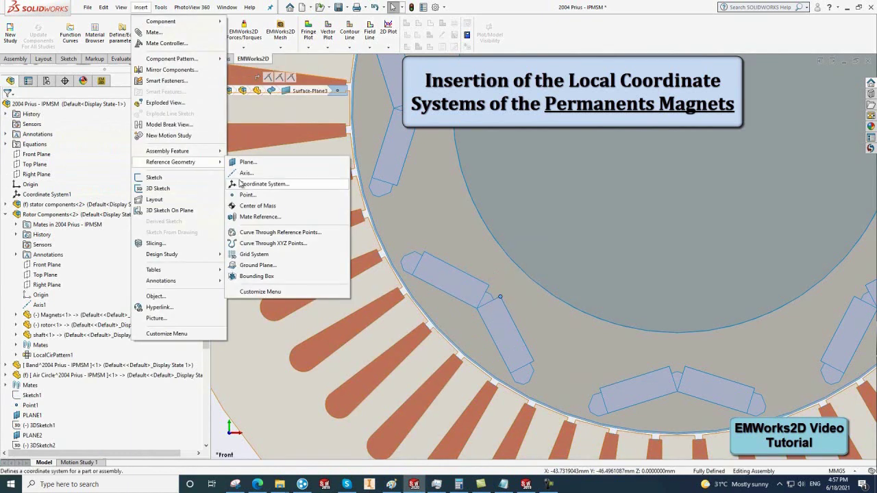
{"action": "left_click", "coordinate": [242, 182]}
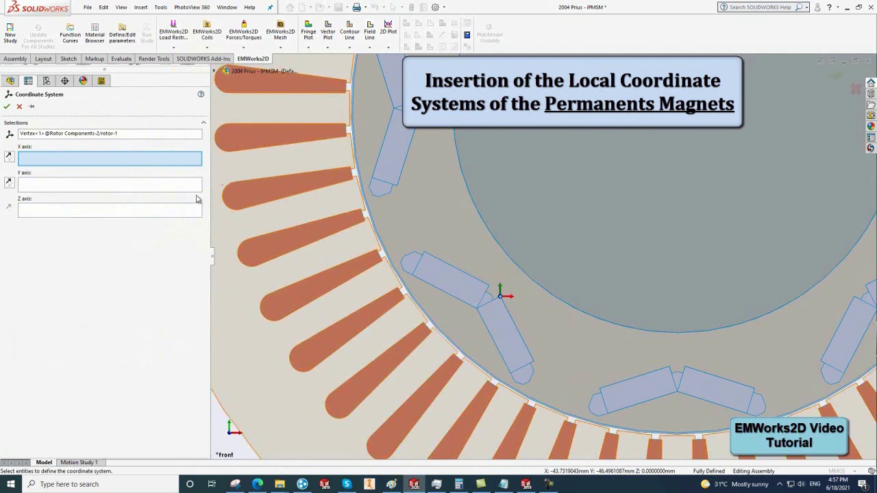
{"action": "left_click", "coordinate": [517, 332]}
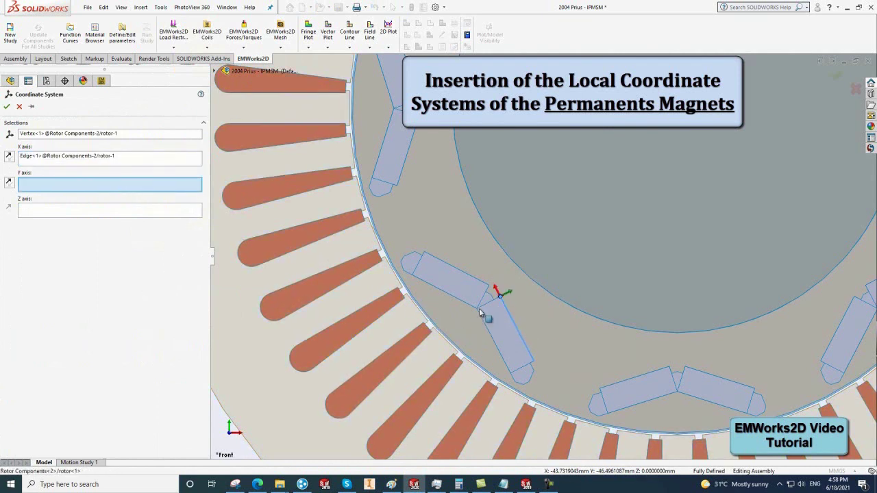
{"action": "left_click", "coordinate": [496, 297]}
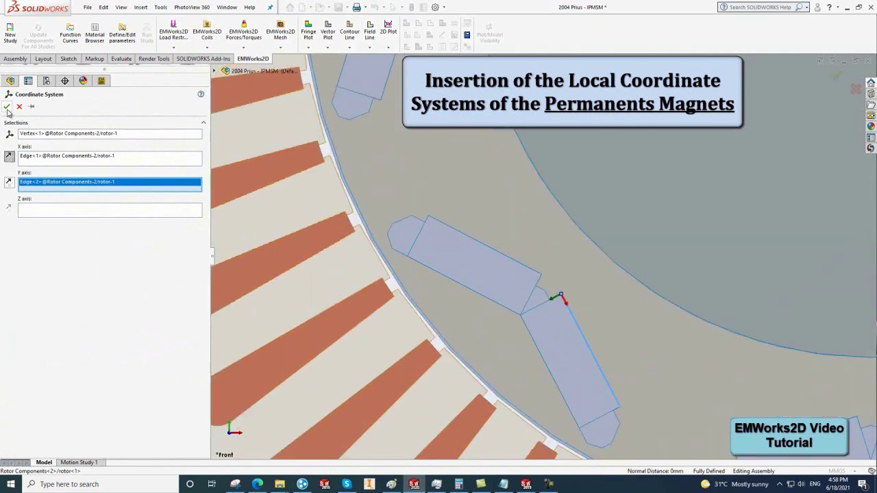
Confirm the pending coordinate system, then add one at the bottom-left magnet with X along its top edge, Y flipped
{"action": "left_click", "coordinate": [7, 107]}
{"action": "scroll", "coordinate": [685, 363], "scroll_direction": "up", "scroll_amount": 2}
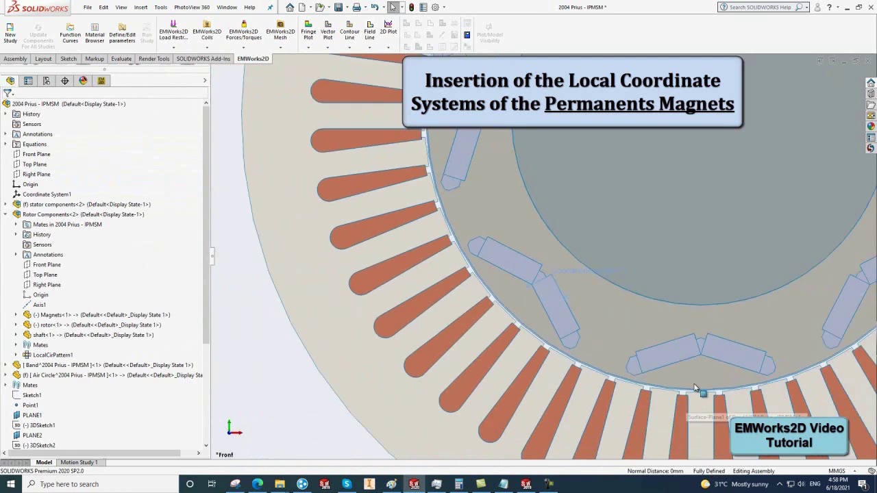
{"action": "scroll", "coordinate": [710, 333], "scroll_direction": "up", "scroll_amount": 2}
{"action": "scroll", "coordinate": [710, 309], "scroll_direction": "down", "scroll_amount": 2}
{"action": "scroll", "coordinate": [706, 312], "scroll_direction": "down", "scroll_amount": 2}
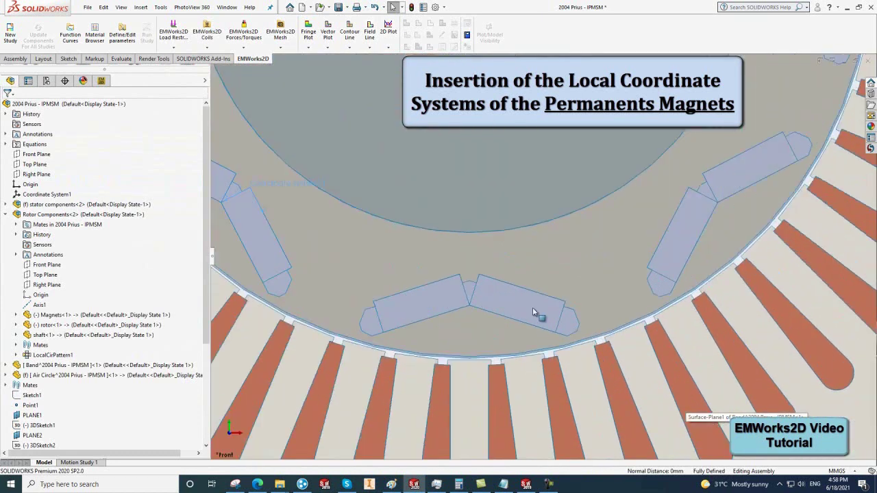
{"action": "left_click", "coordinate": [459, 277]}
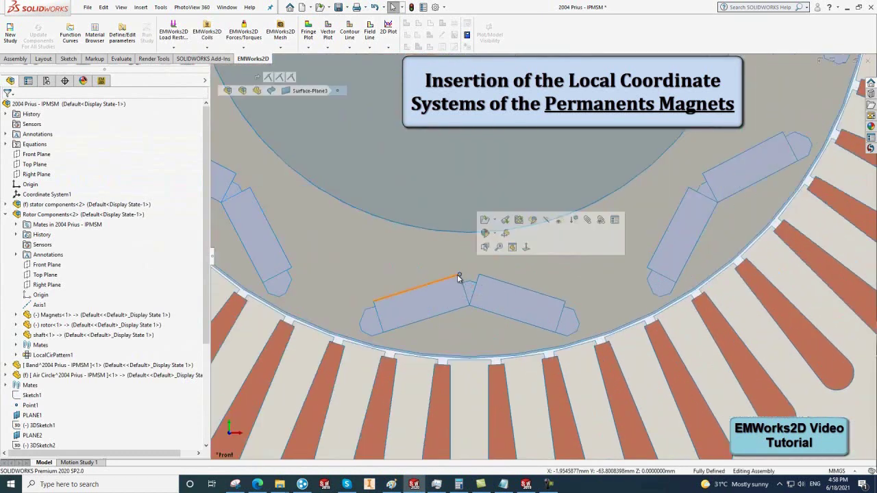
{"action": "left_click", "coordinate": [141, 6]}
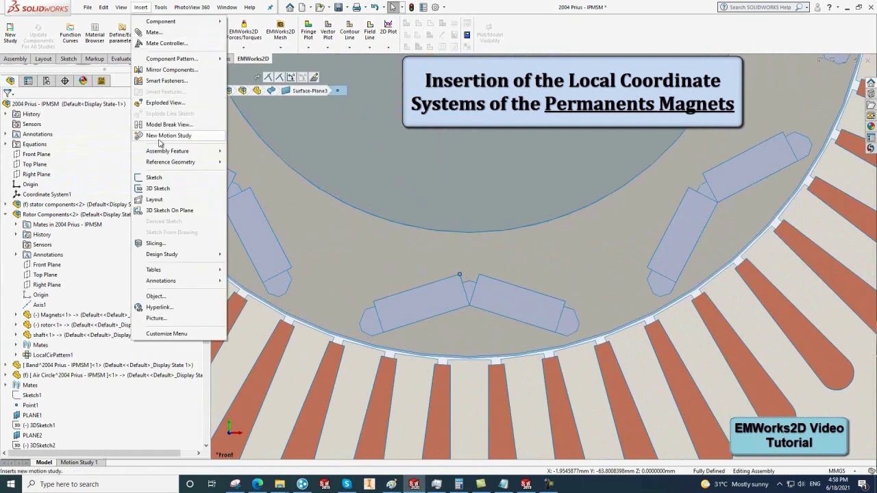
{"action": "mouse_move", "coordinate": [170, 162]}
{"action": "left_click", "coordinate": [236, 184]}
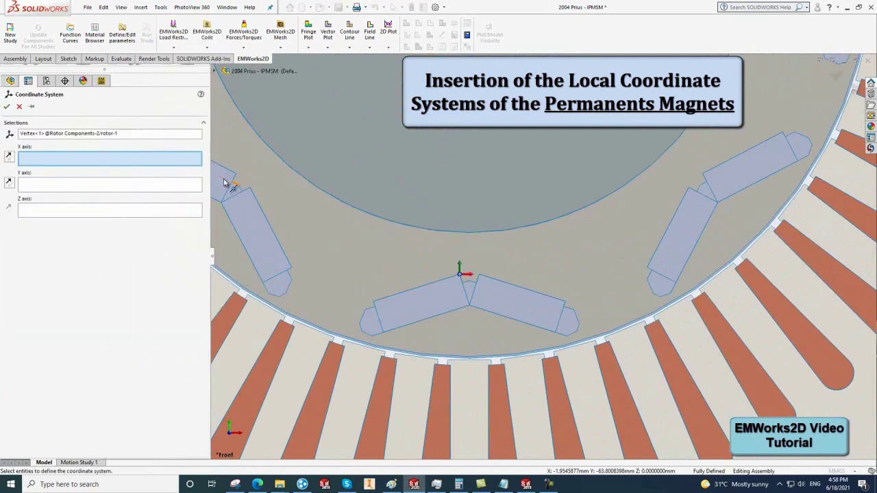
{"action": "left_click", "coordinate": [423, 288]}
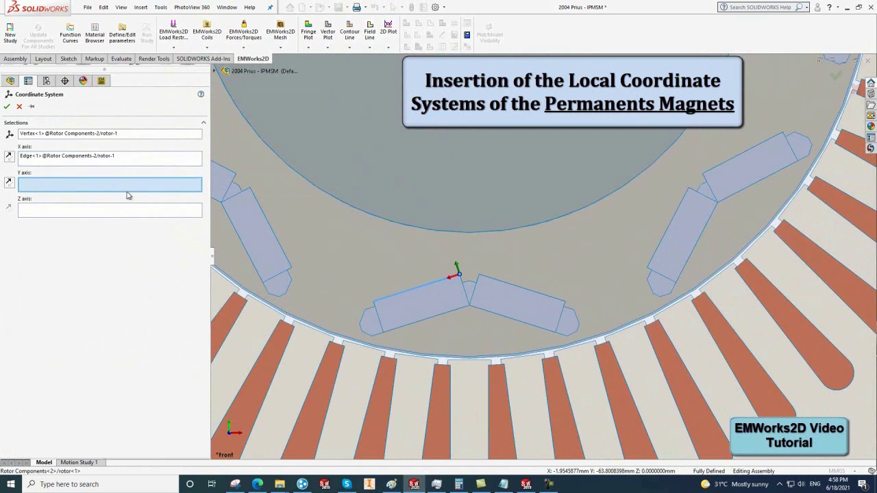
{"action": "left_click", "coordinate": [462, 285]}
{"action": "left_click", "coordinate": [12, 185]}
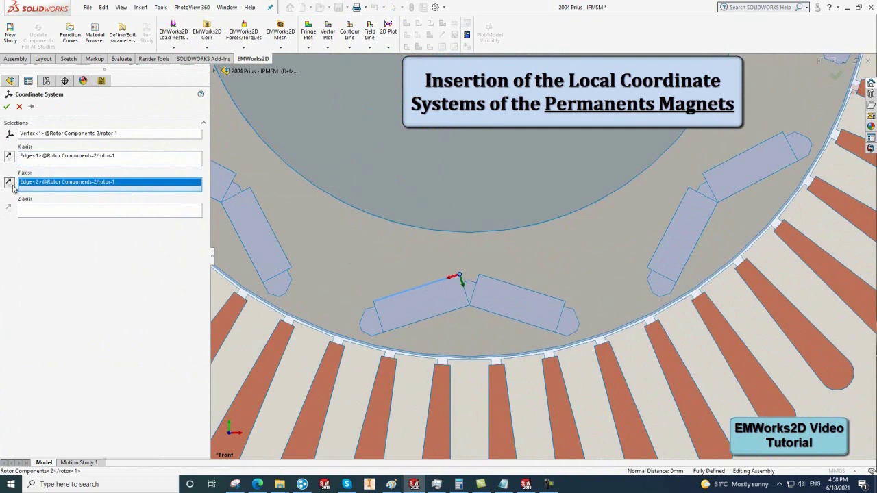
{"action": "left_click", "coordinate": [7, 107]}
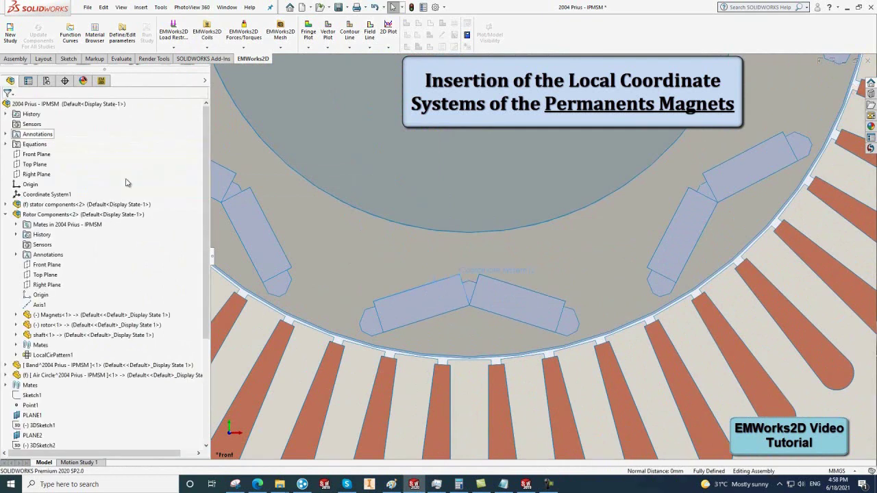
Add a coordinate system at the bottom-right magnet's corner: X along its top edge reversed, Y along its side edge
{"action": "left_click", "coordinate": [479, 277]}
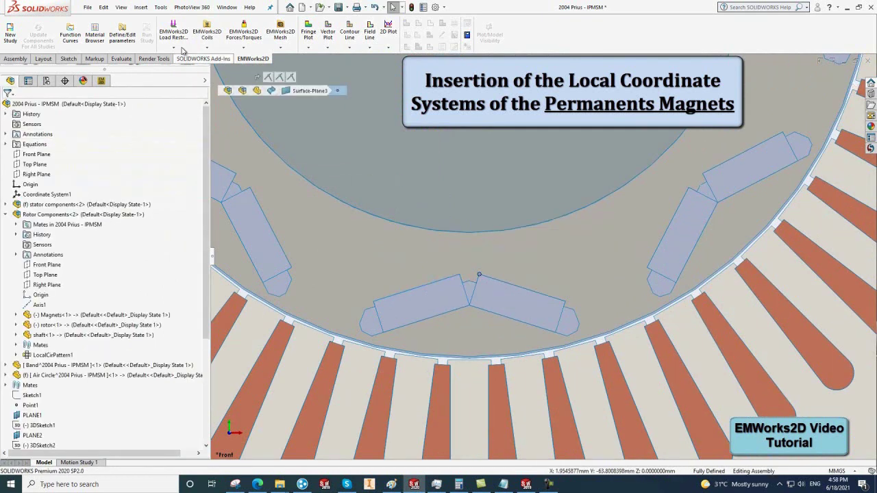
{"action": "left_click", "coordinate": [141, 7]}
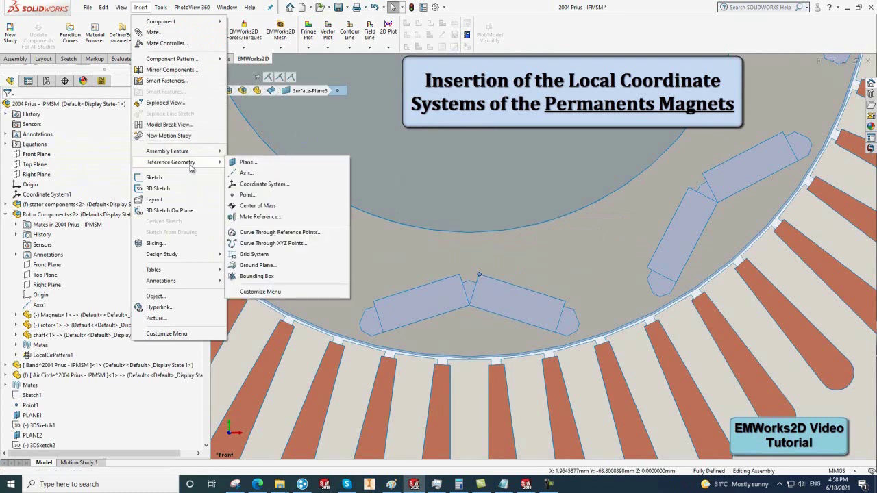
{"action": "left_click", "coordinate": [235, 186]}
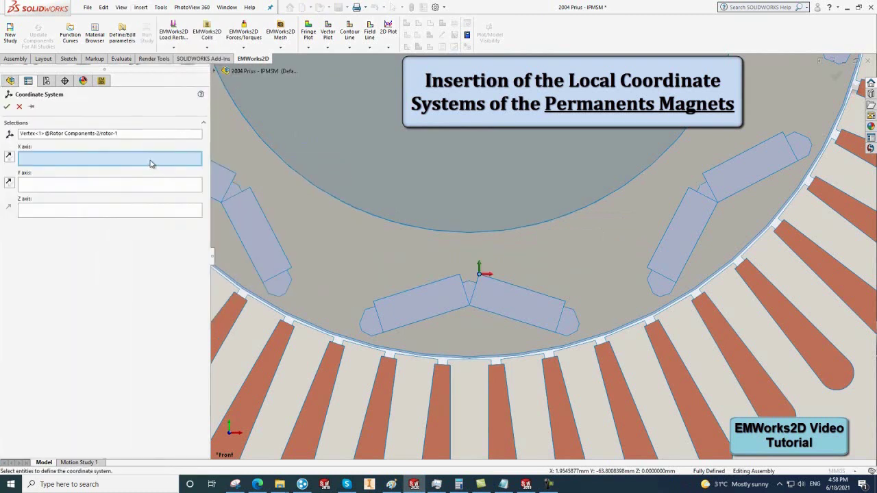
{"action": "left_click", "coordinate": [500, 284]}
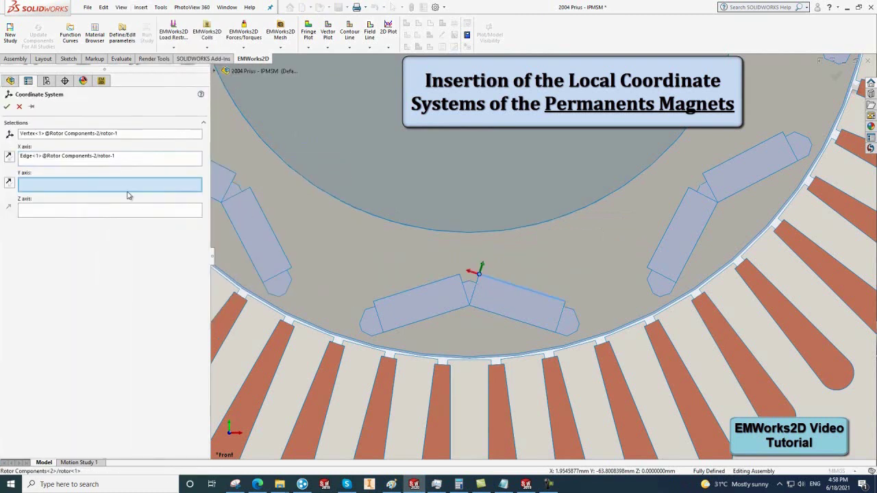
{"action": "scroll", "coordinate": [465, 287], "scroll_direction": "down", "scroll_amount": 2}
{"action": "scroll", "coordinate": [506, 274], "scroll_direction": "down", "scroll_amount": 2}
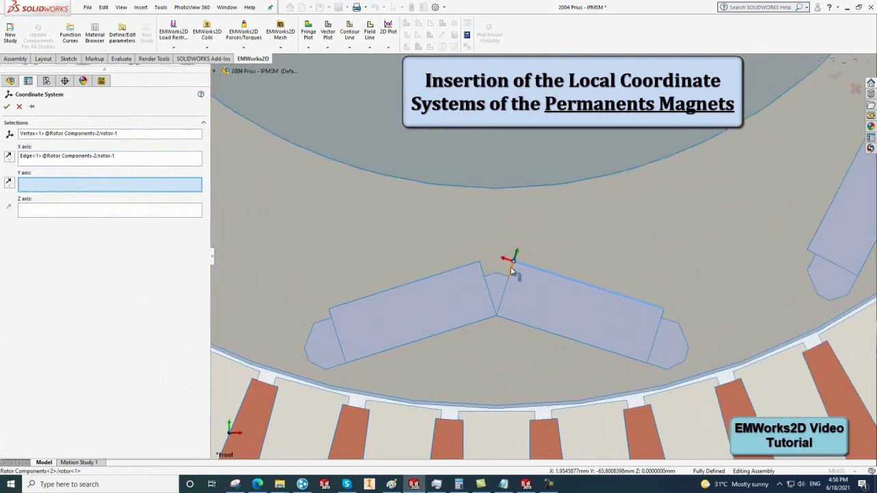
{"action": "left_click", "coordinate": [512, 272]}
{"action": "left_click", "coordinate": [10, 158]}
{"action": "left_click", "coordinate": [8, 107]}
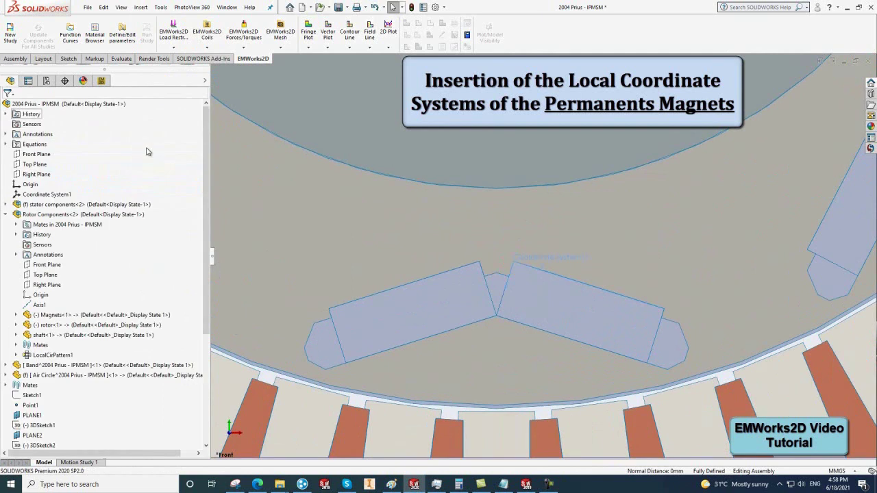
{"action": "scroll", "coordinate": [811, 255], "scroll_direction": "up", "scroll_amount": 2}
Create a coordinate system at the upper-right magnet's corner with X and Y along its two edges
{"action": "scroll", "coordinate": [808, 194], "scroll_direction": "up", "scroll_amount": 1}
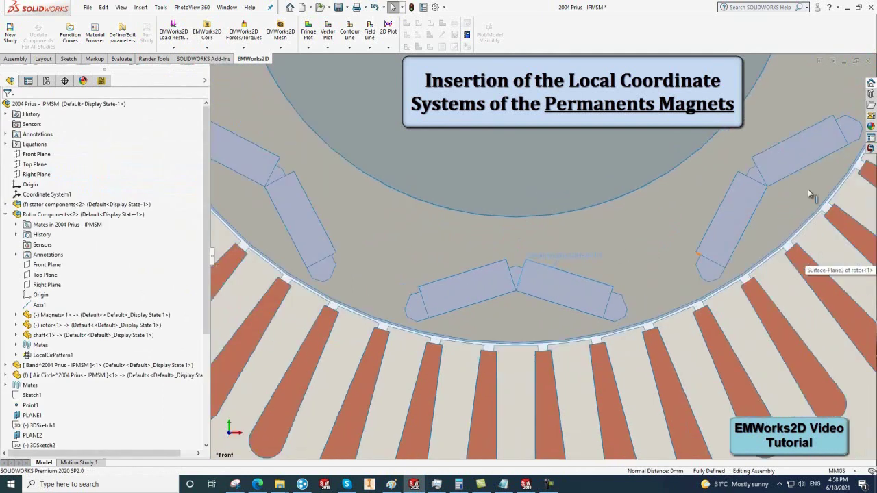
{"action": "left_click", "coordinate": [739, 173]}
{"action": "left_click", "coordinate": [141, 7]}
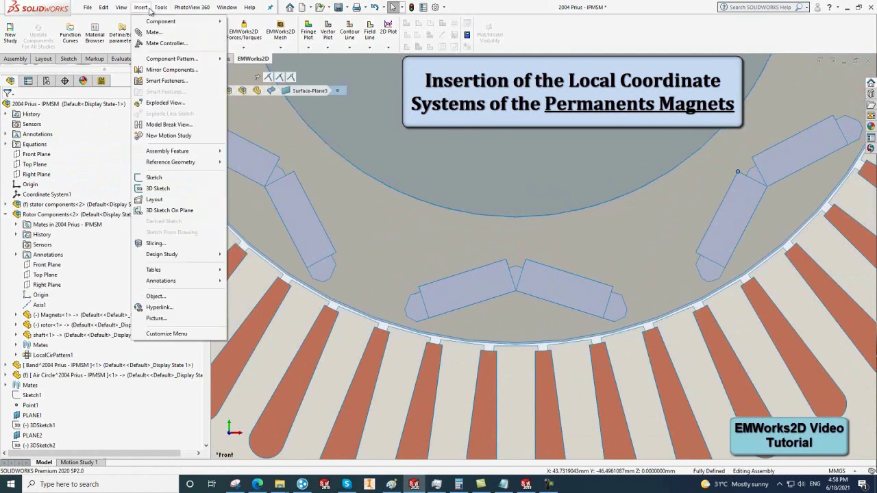
{"action": "mouse_move", "coordinate": [170, 161]}
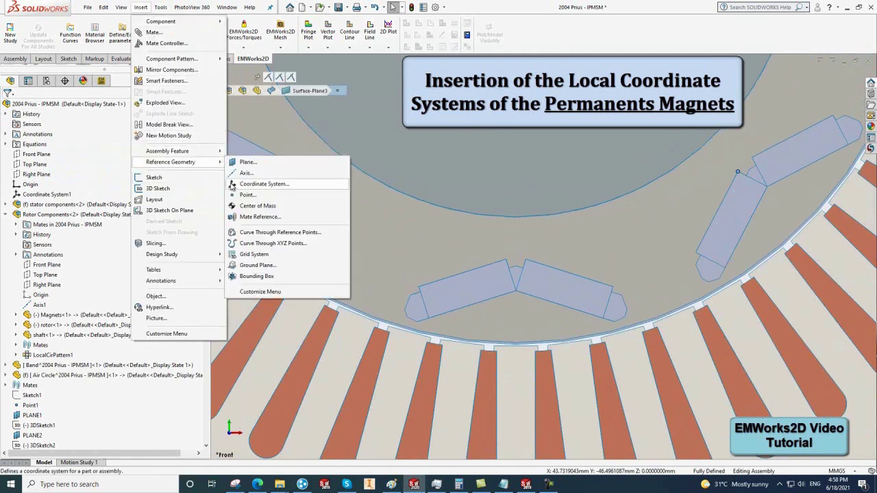
{"action": "left_click", "coordinate": [264, 183]}
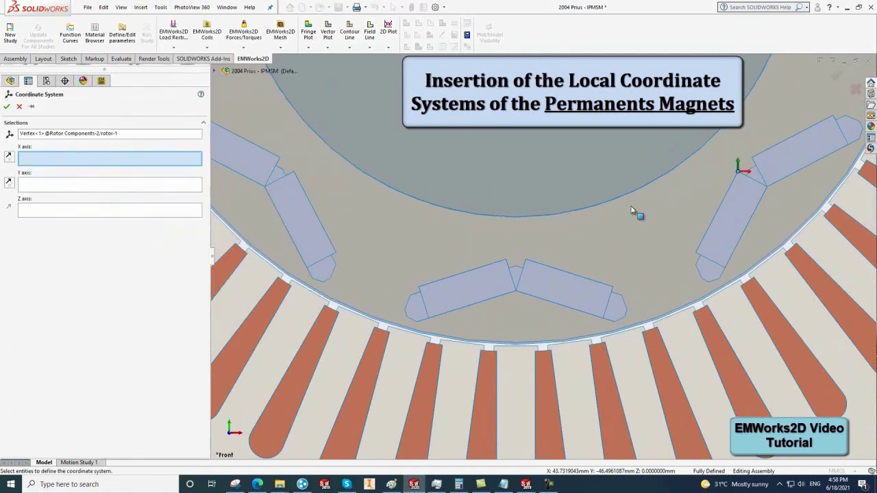
{"action": "left_click", "coordinate": [725, 195]}
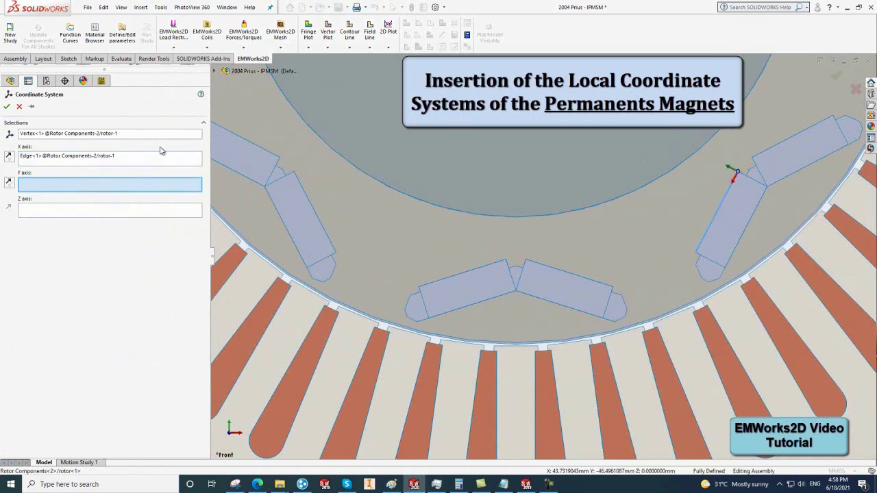
{"action": "scroll", "coordinate": [725, 220], "scroll_direction": "down", "scroll_amount": 1}
{"action": "scroll", "coordinate": [720, 178], "scroll_direction": "down", "scroll_amount": 1}
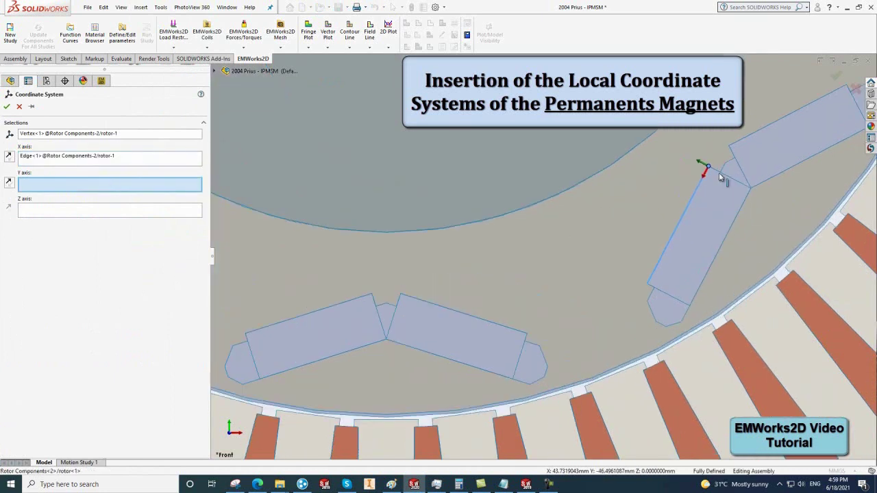
{"action": "left_click", "coordinate": [718, 174]}
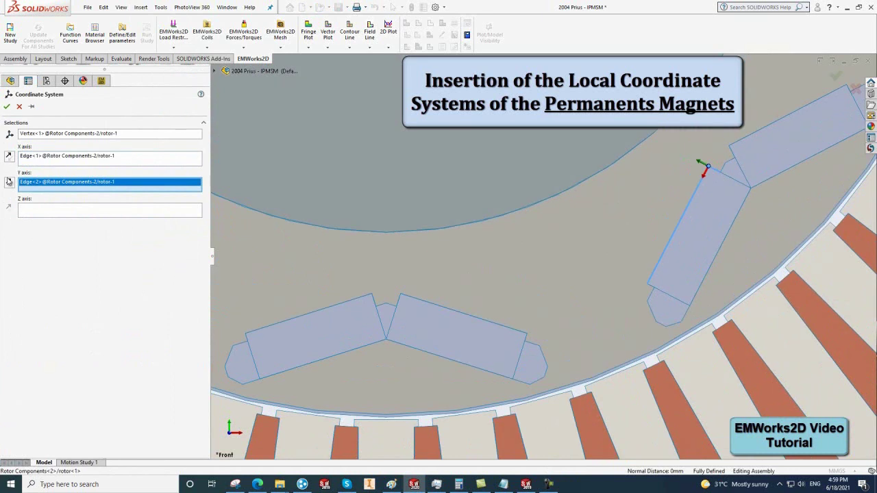
{"action": "left_click", "coordinate": [7, 107]}
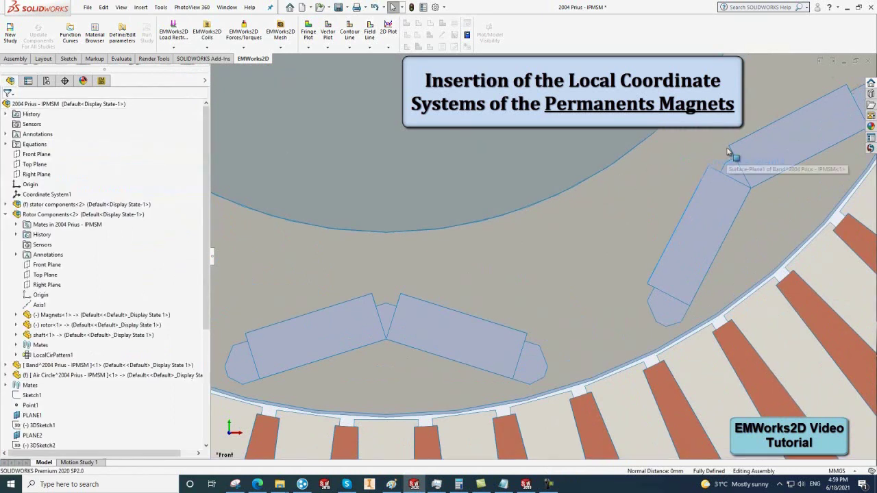
Add a coordinate system at the next magnet's corner: X along its top edge flipped, Y along its end edge
{"action": "left_click", "coordinate": [729, 145]}
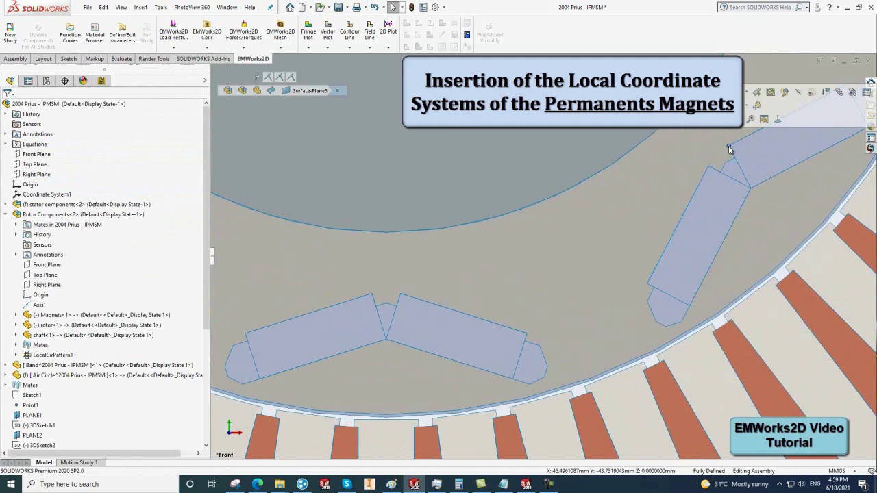
{"action": "left_click", "coordinate": [145, 8]}
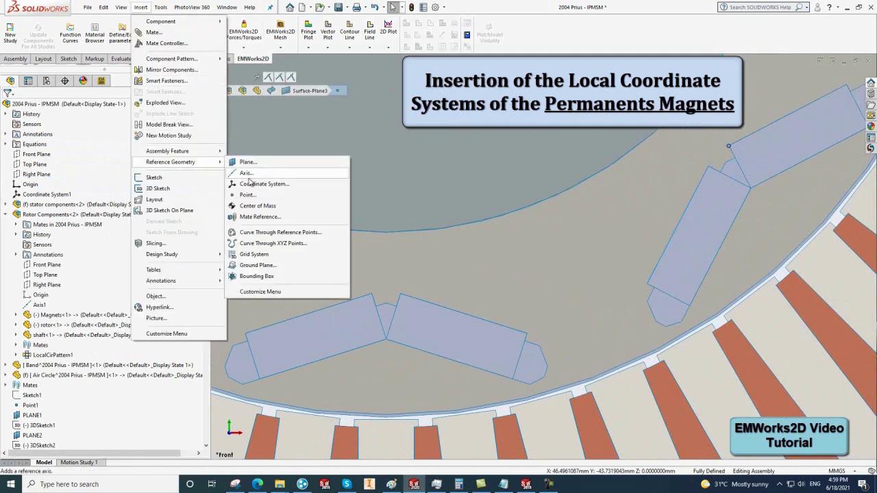
{"action": "left_click", "coordinate": [251, 184]}
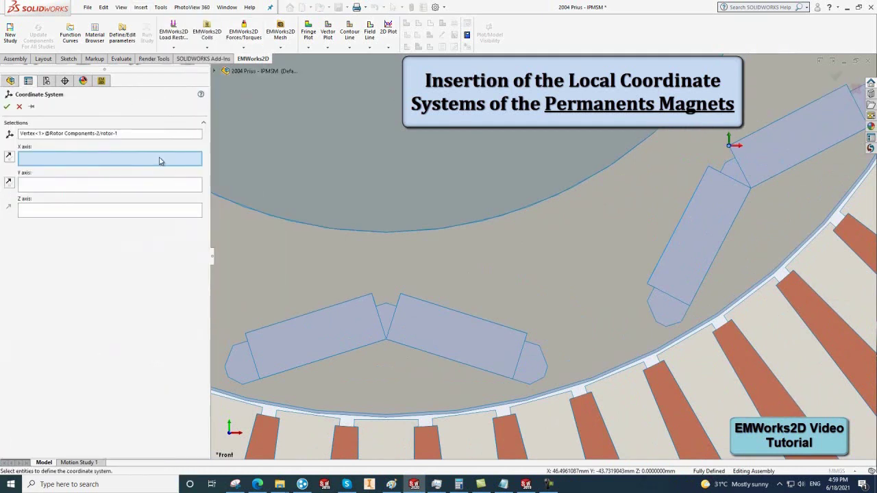
{"action": "left_click", "coordinate": [750, 138]}
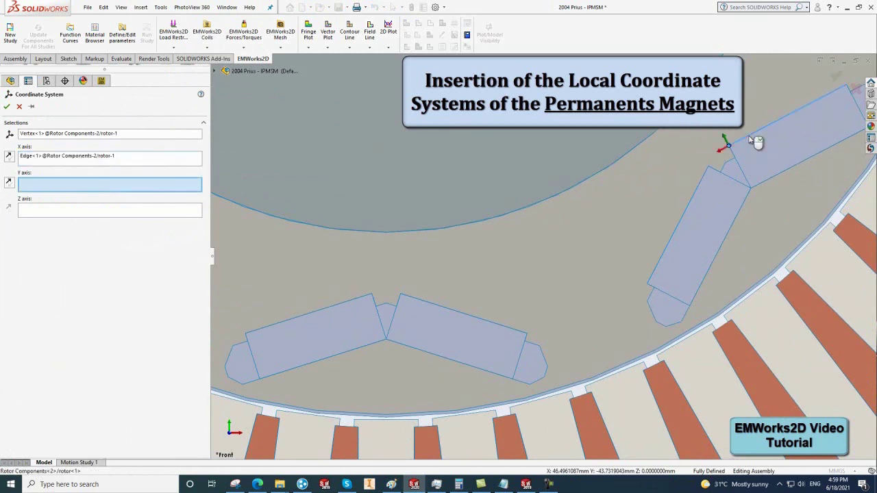
{"action": "left_click", "coordinate": [9, 157]}
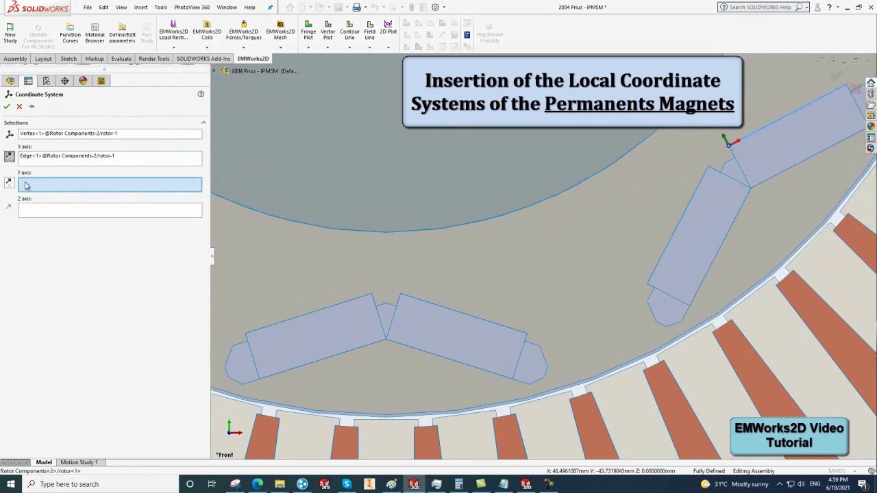
{"action": "left_click", "coordinate": [733, 161]}
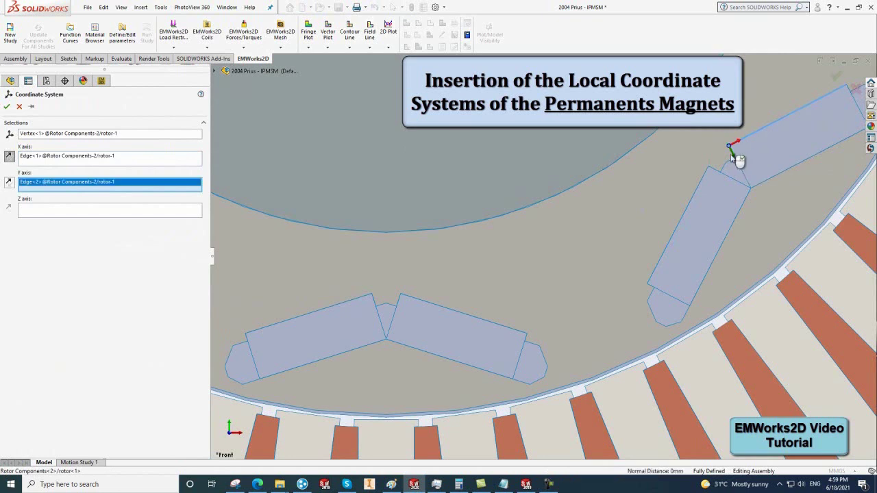
{"action": "left_click", "coordinate": [8, 107]}
{"action": "scroll", "coordinate": [747, 171], "scroll_direction": "up", "scroll_amount": 3}
Create a coordinate system at the picked magnet corner, X along the long edge and Y along the neighbouring edge
{"action": "scroll", "coordinate": [767, 116], "scroll_direction": "up", "scroll_amount": 2}
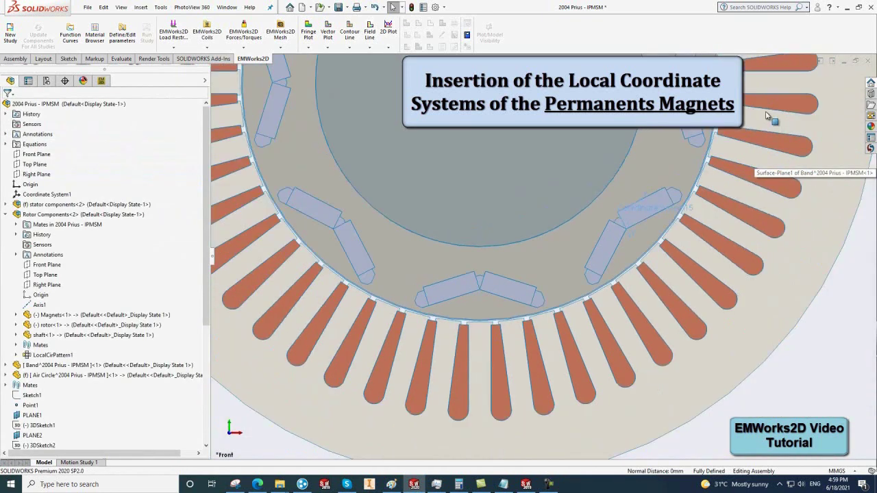
{"action": "scroll", "coordinate": [613, 165], "scroll_direction": "up", "scroll_amount": 2}
{"action": "scroll", "coordinate": [613, 164], "scroll_direction": "up", "scroll_amount": 2}
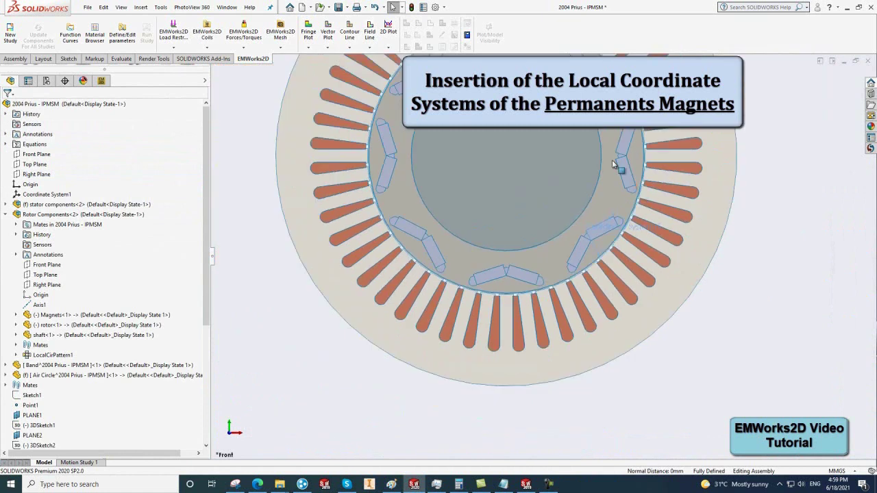
{"action": "scroll", "coordinate": [615, 163], "scroll_direction": "down", "scroll_amount": 2}
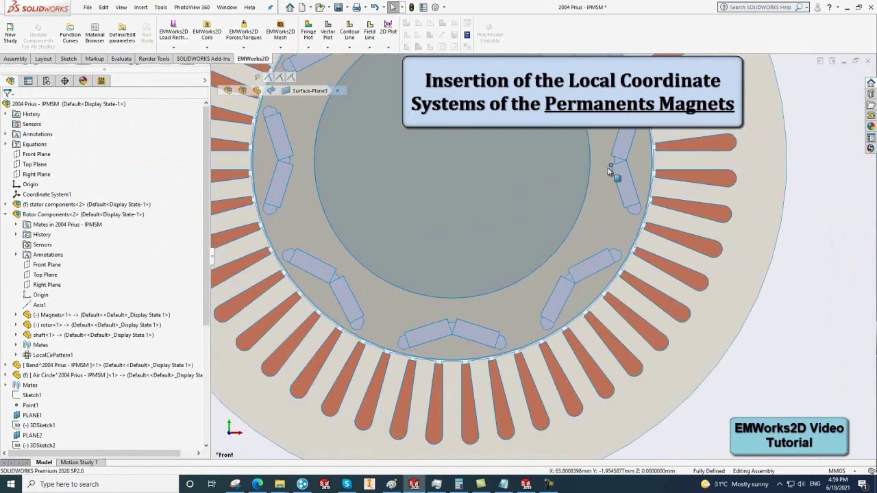
{"action": "scroll", "coordinate": [607, 171], "scroll_direction": "down", "scroll_amount": 2}
{"action": "left_click", "coordinate": [140, 7]}
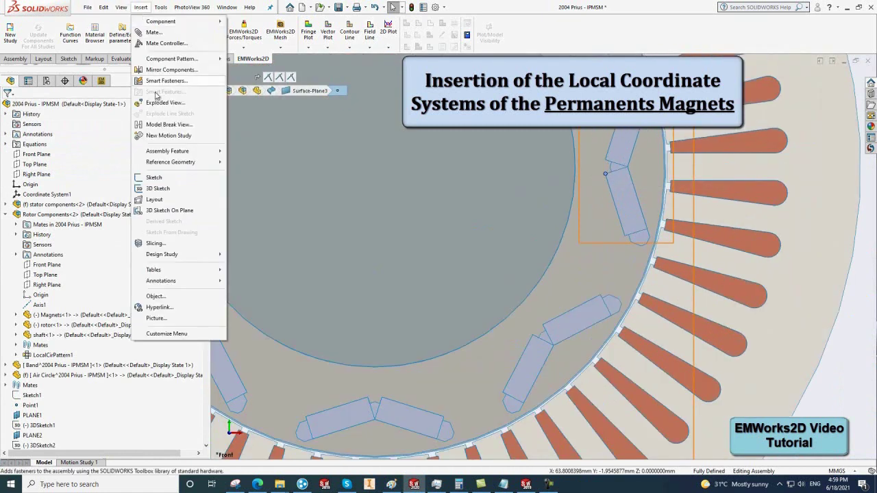
{"action": "mouse_move", "coordinate": [170, 162]}
{"action": "left_click", "coordinate": [248, 187]}
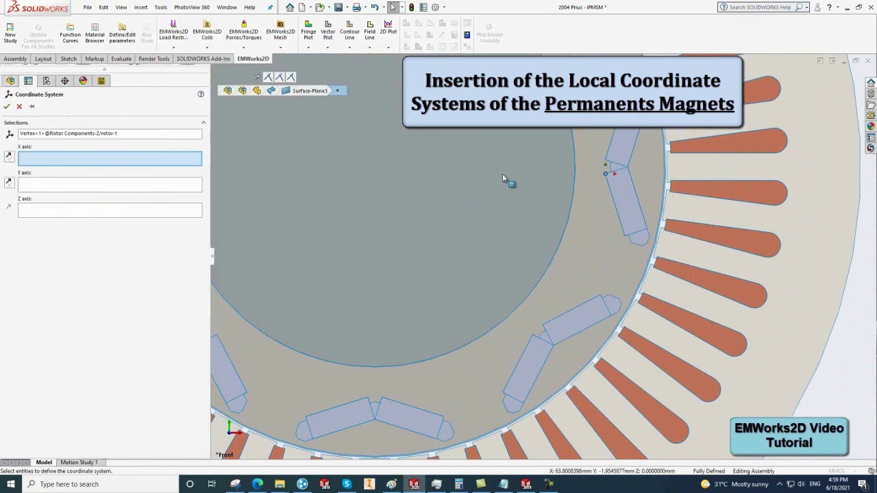
{"action": "scroll", "coordinate": [587, 226], "scroll_direction": "down", "scroll_amount": 2}
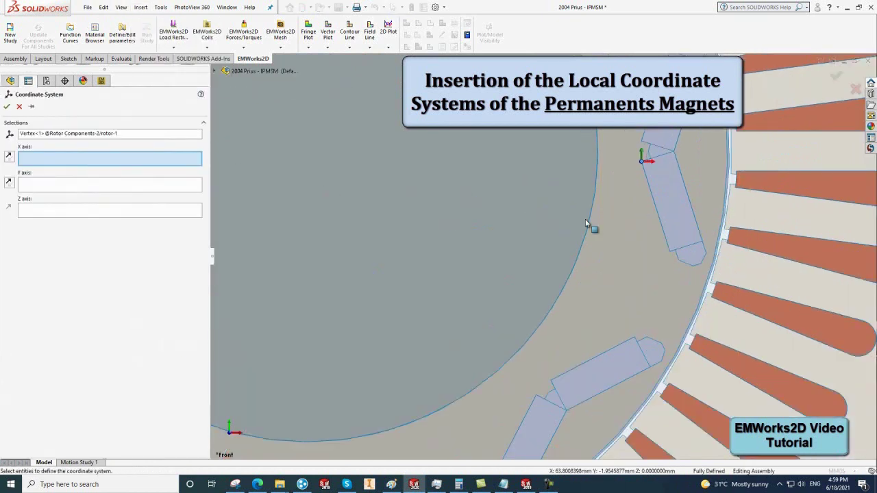
{"action": "scroll", "coordinate": [617, 226], "scroll_direction": "down", "scroll_amount": 1}
{"action": "left_click", "coordinate": [686, 218]}
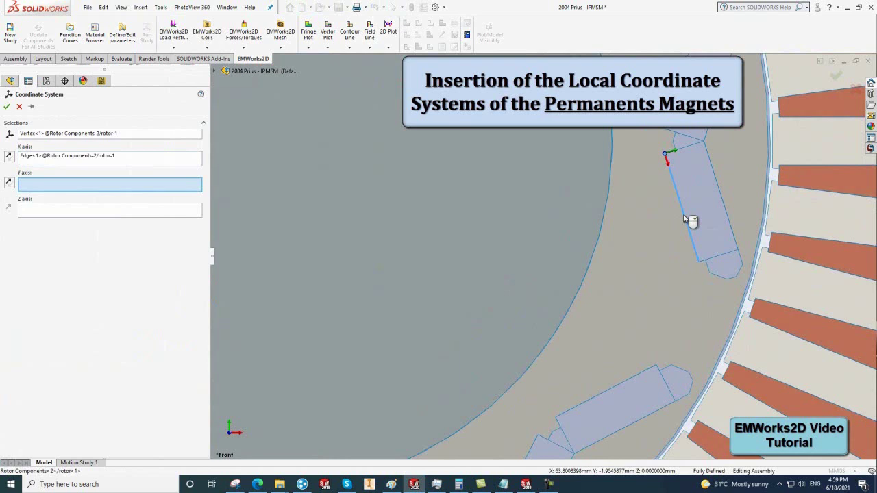
{"action": "scroll", "coordinate": [680, 163], "scroll_direction": "down", "scroll_amount": 1}
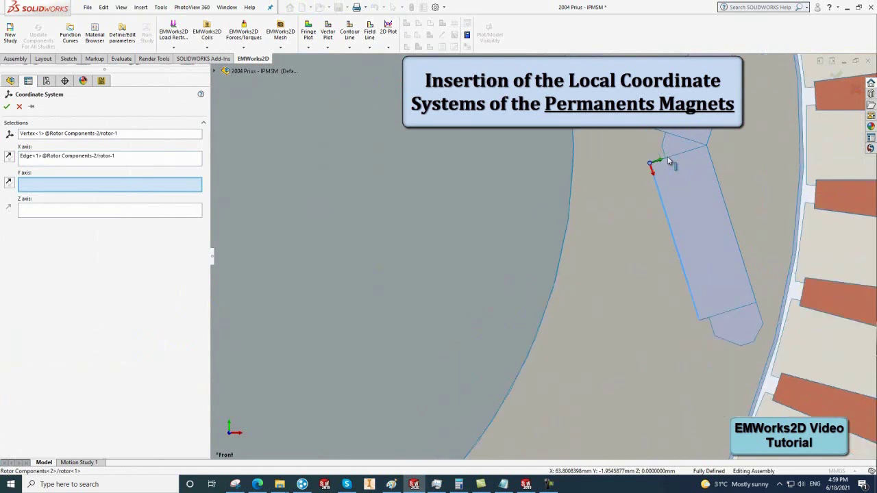
{"action": "scroll", "coordinate": [671, 162], "scroll_direction": "down", "scroll_amount": 1}
{"action": "scroll", "coordinate": [650, 183], "scroll_direction": "down", "scroll_amount": 1}
{"action": "left_click", "coordinate": [614, 188]}
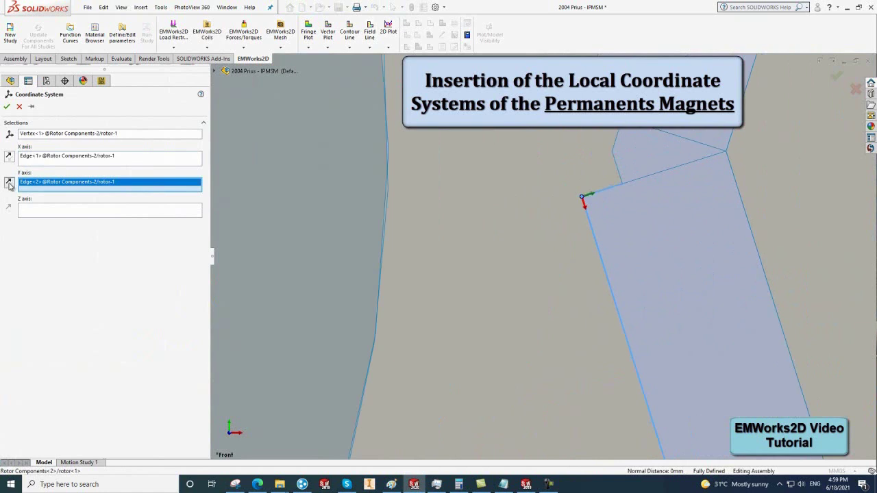
{"action": "left_click", "coordinate": [7, 107]}
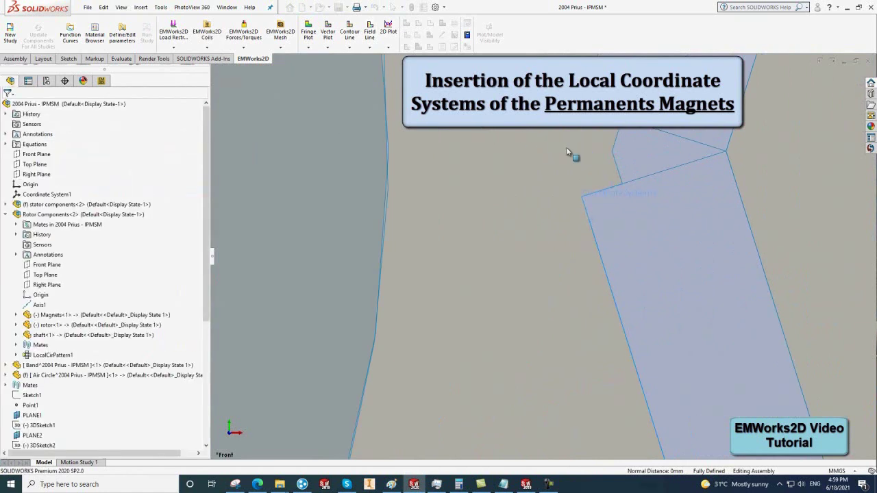
Add a coordinate system at the next magnet's corner with X reversed and Y along its other edge
{"action": "scroll", "coordinate": [575, 156], "scroll_direction": "up", "scroll_amount": 2}
{"action": "left_click", "coordinate": [562, 184]}
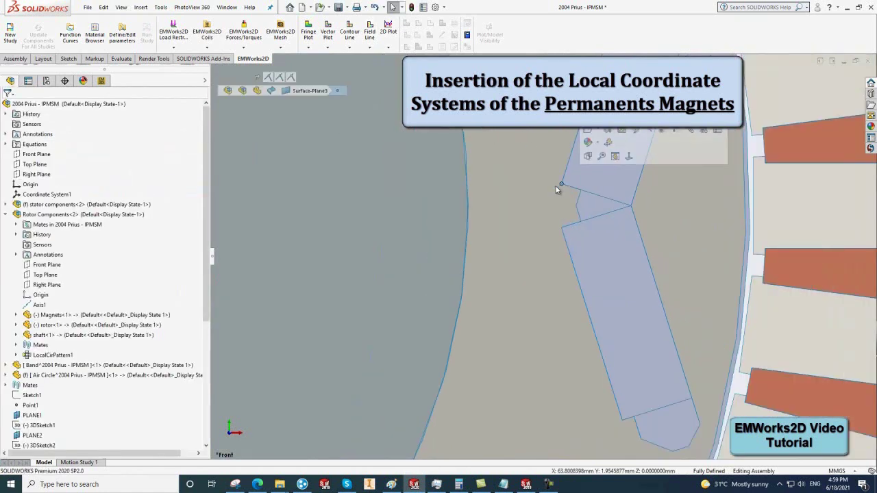
{"action": "left_click", "coordinate": [140, 9]}
{"action": "mouse_move", "coordinate": [171, 162]}
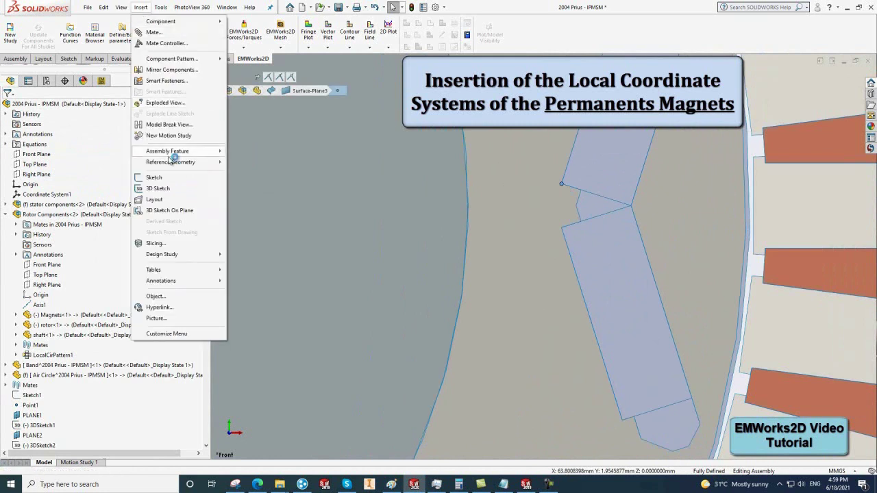
{"action": "left_click", "coordinate": [263, 184]}
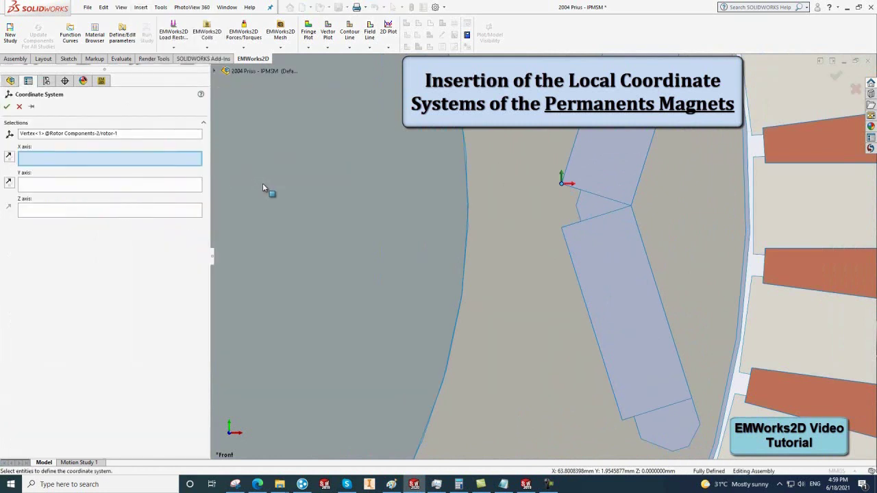
{"action": "left_click", "coordinate": [577, 146]}
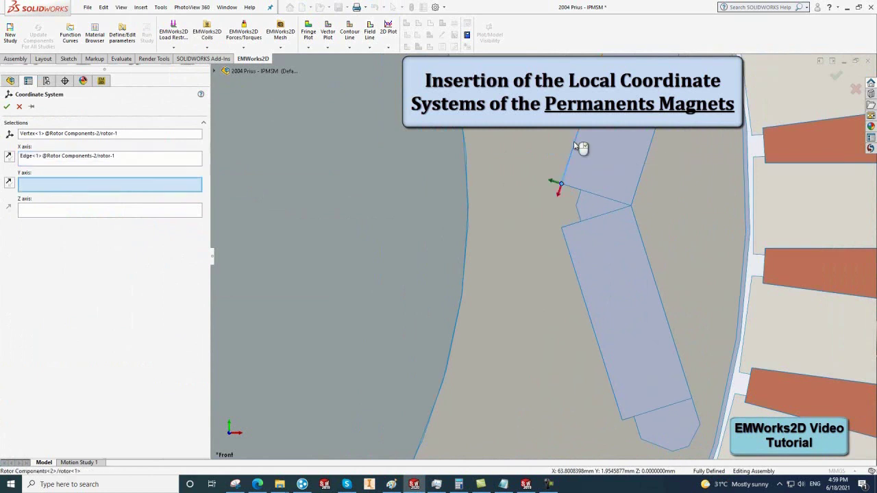
{"action": "left_click", "coordinate": [9, 157]}
{"action": "left_click", "coordinate": [572, 191]}
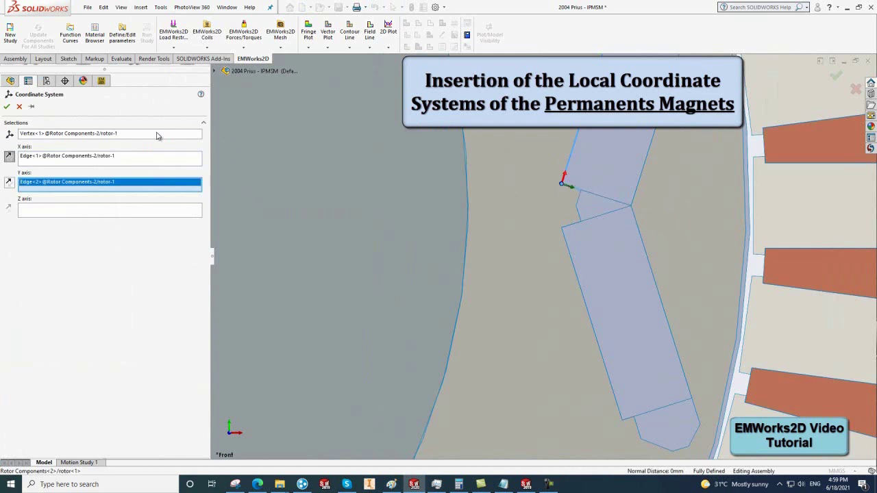
{"action": "left_click", "coordinate": [6, 107]}
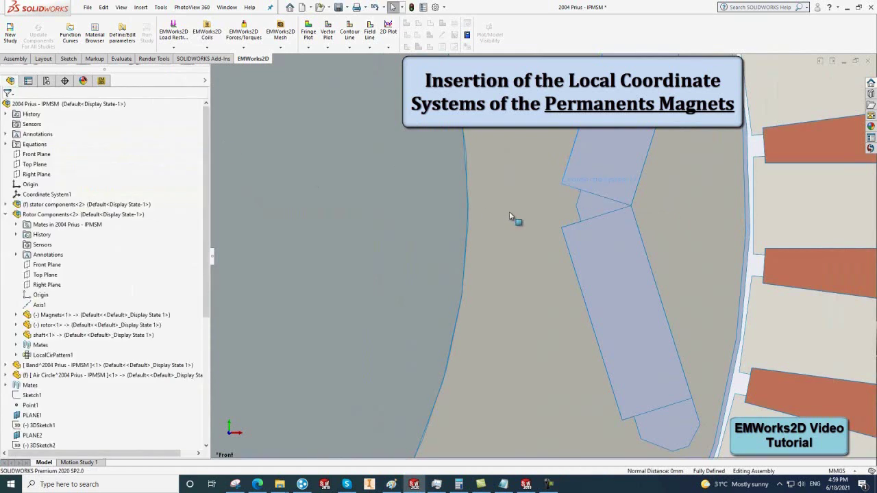